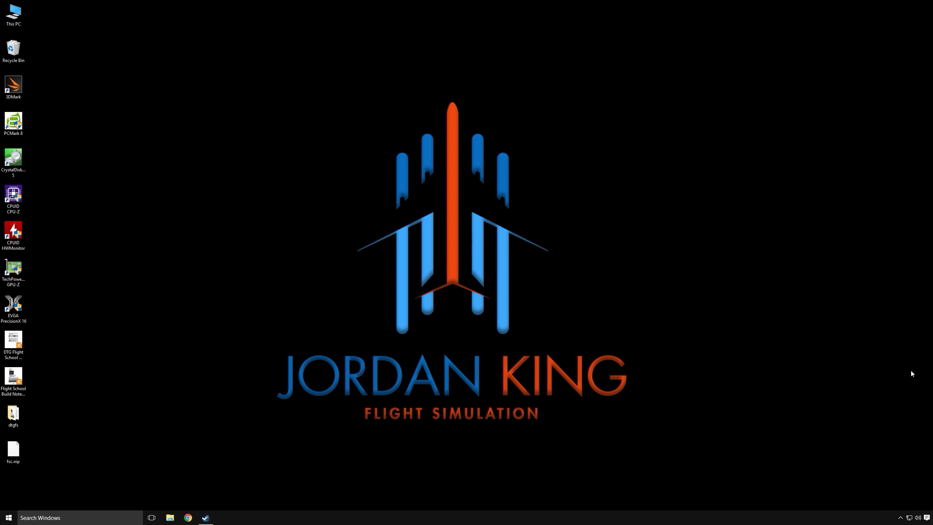
Step: Open the Windows Start menu to show the installed flight-sim programs
left_click(8, 518)
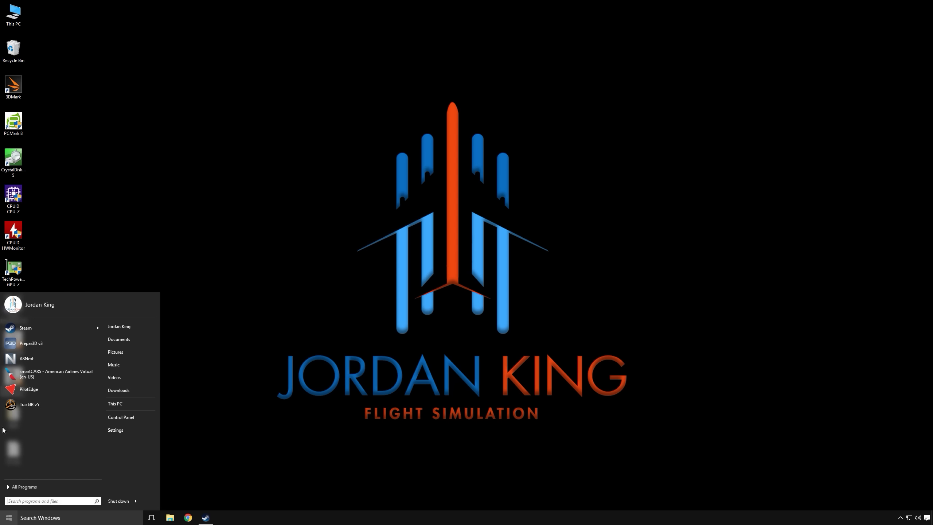
Step: Launch TrackIR v5, confirm its game list is up to date, and close it
left_click(22, 404)
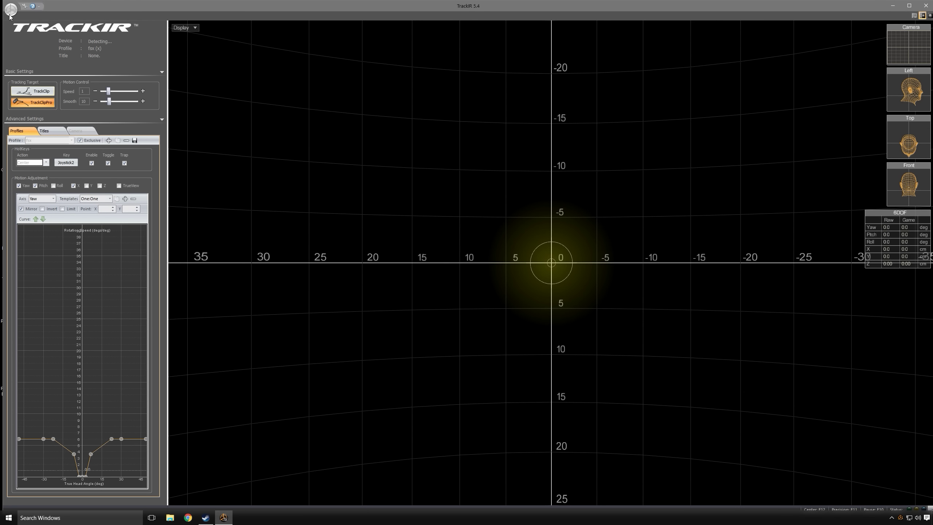
left_click(10, 13)
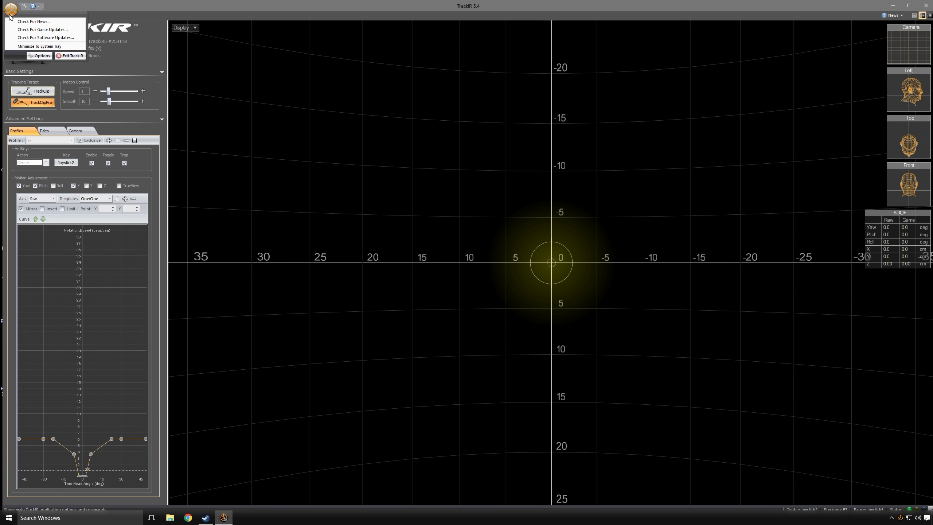
left_click(34, 31)
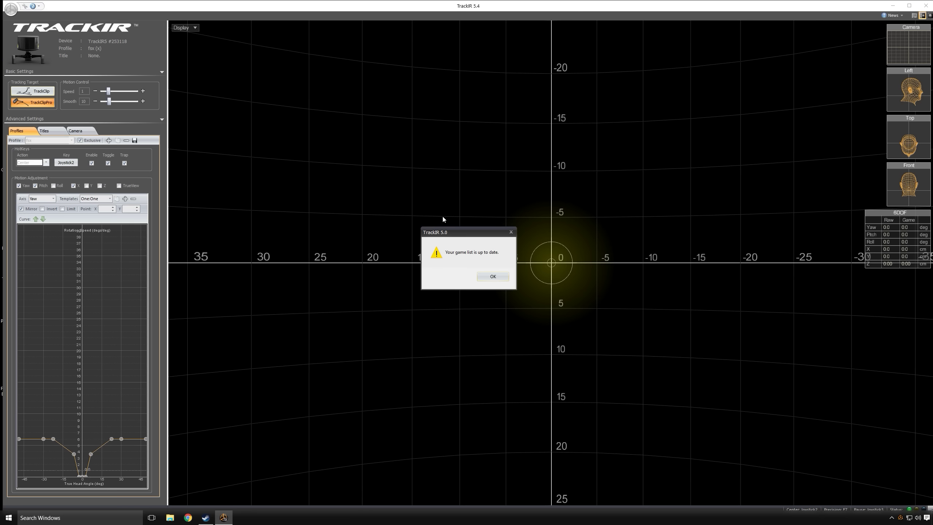
left_click(494, 275)
left_click(930, 6)
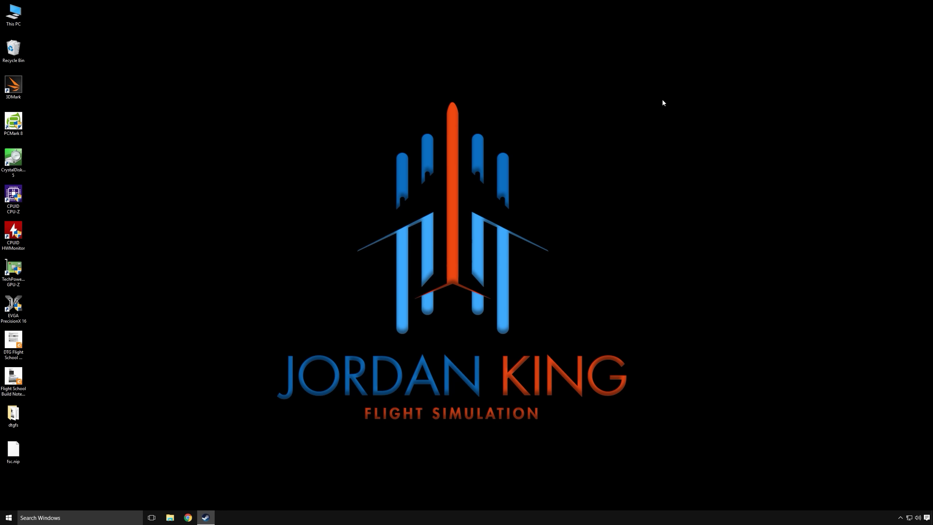
Step: Relaunch TrackIR v5 from the Start menu and close it again
left_click(8, 518)
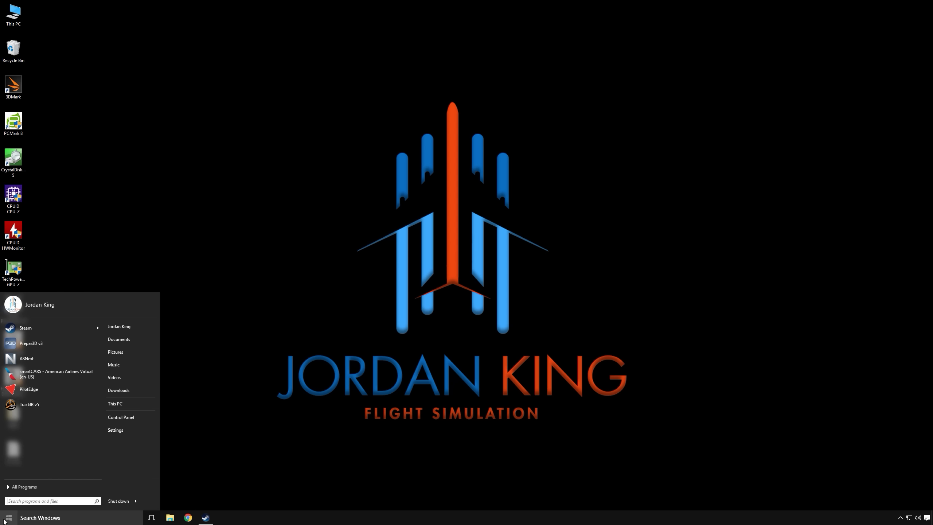
left_click(29, 405)
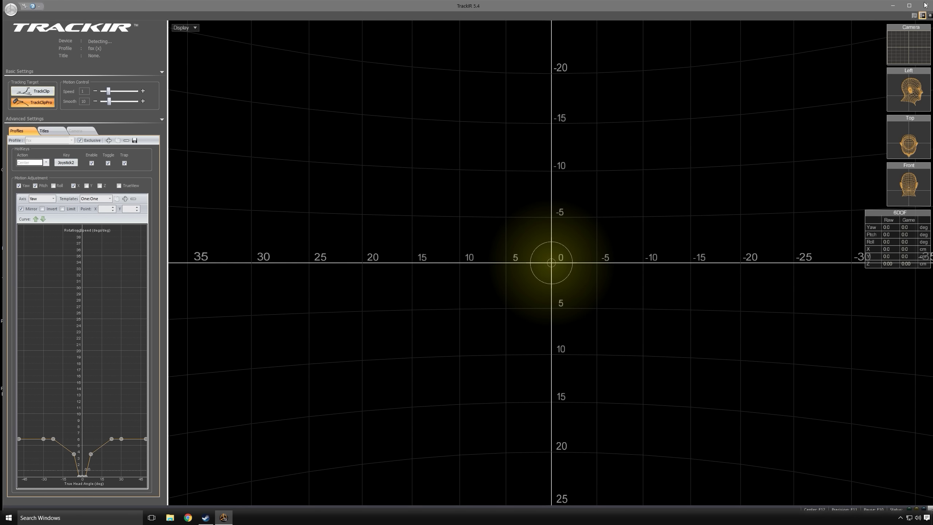
left_click(927, 5)
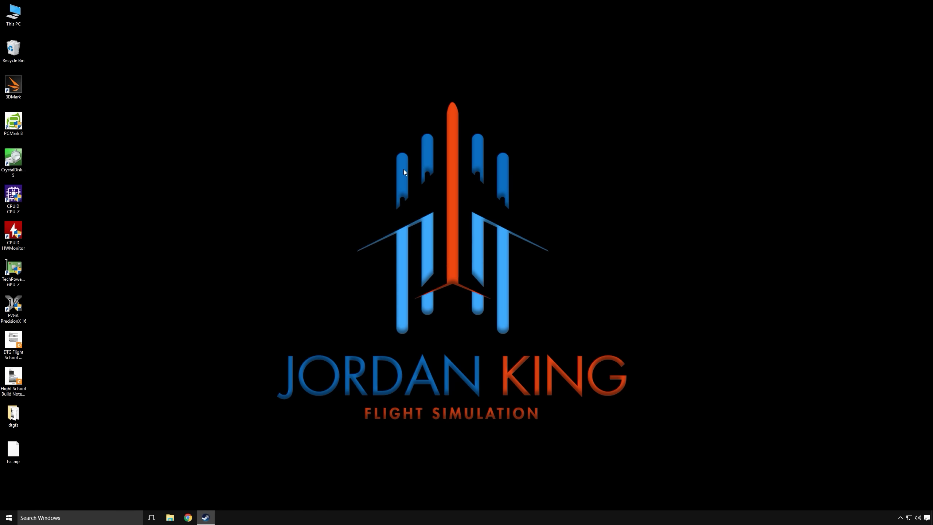
Step: Search 'nvid' from Start to launch NVIDIA Inspector and open its driver profile settings
left_click(5, 519)
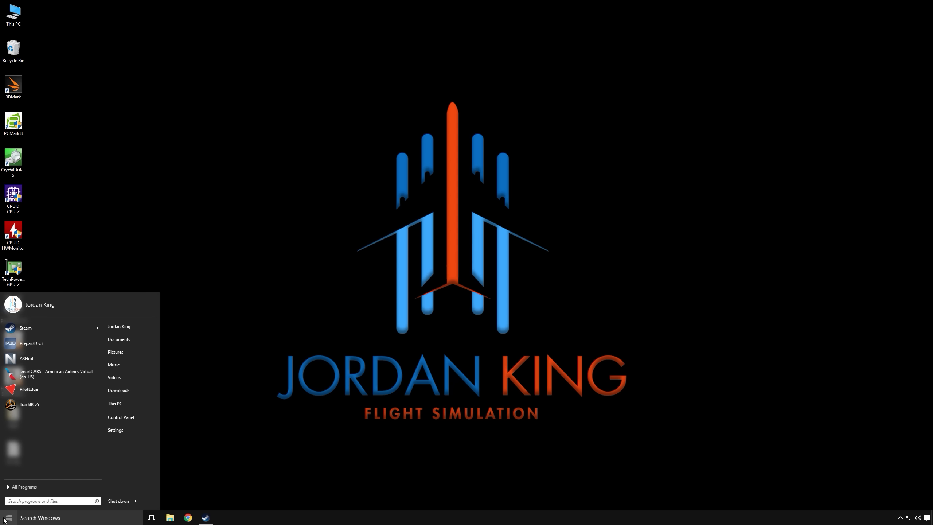
type("nvid")
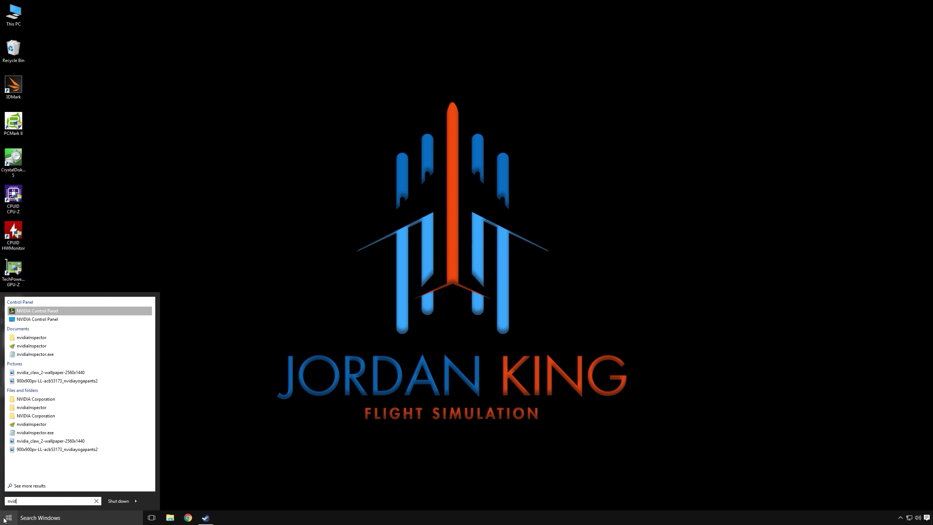
key("Down")
key("Down")
key("Down")
key("Return")
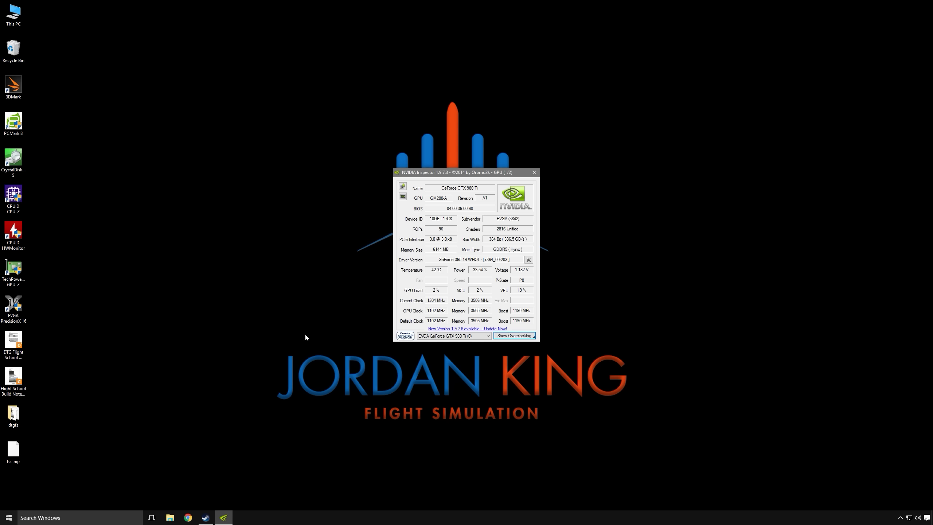
left_click(528, 260)
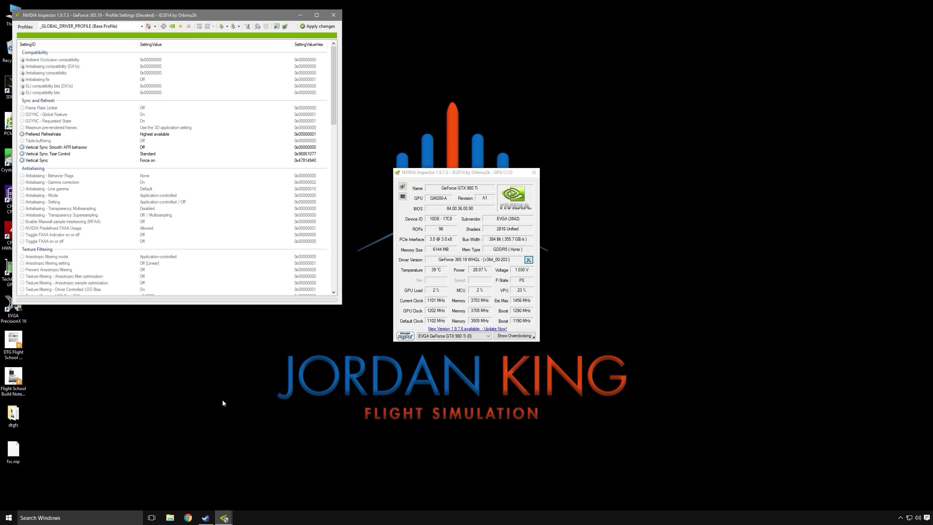
Step: Import the fsc.nip profile file from the Desktop and acknowledge the success message
left_click(239, 27)
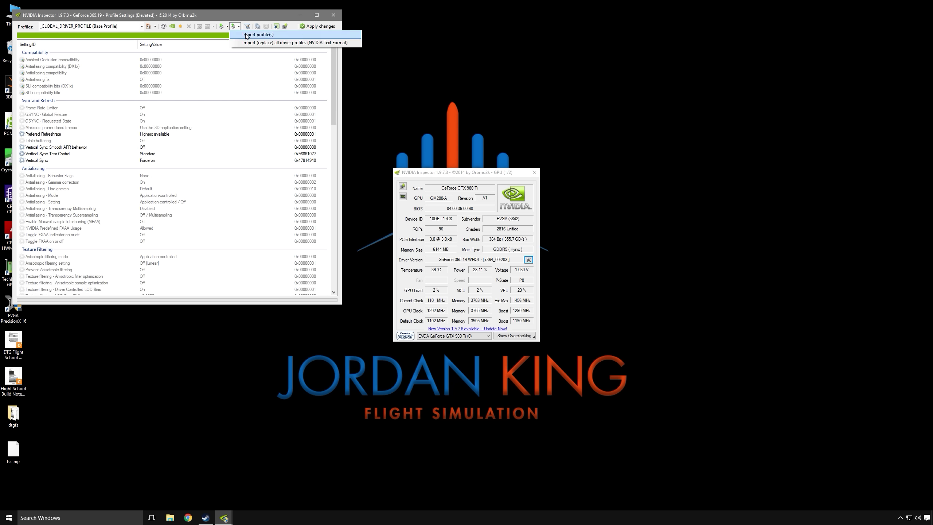
left_click(258, 35)
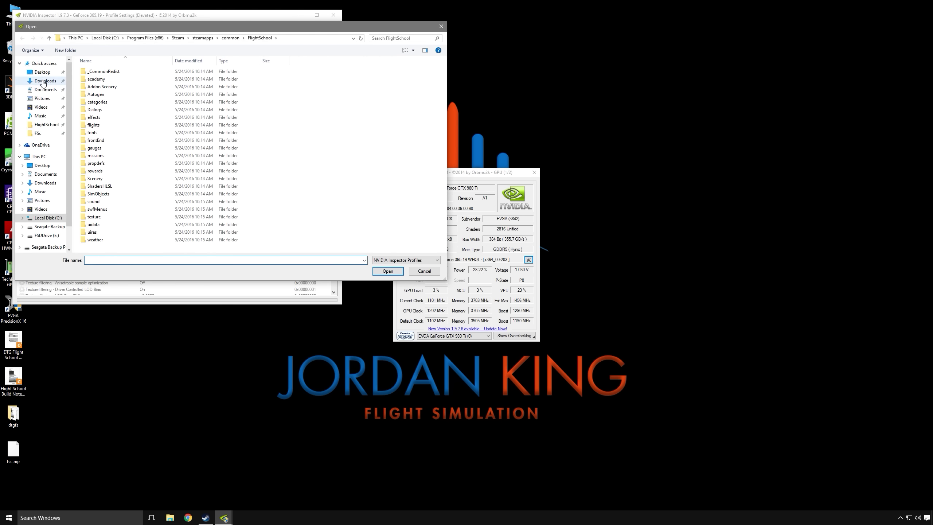
left_click(42, 72)
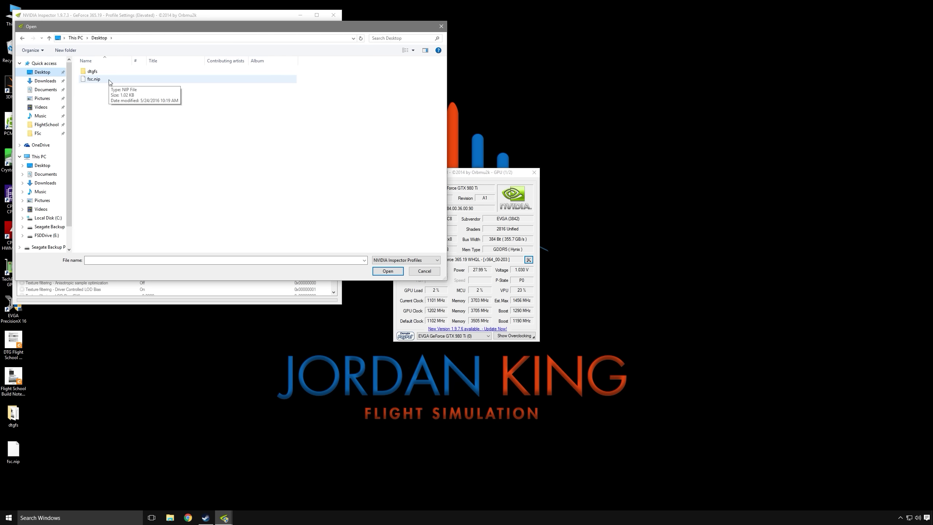
double_click(109, 79)
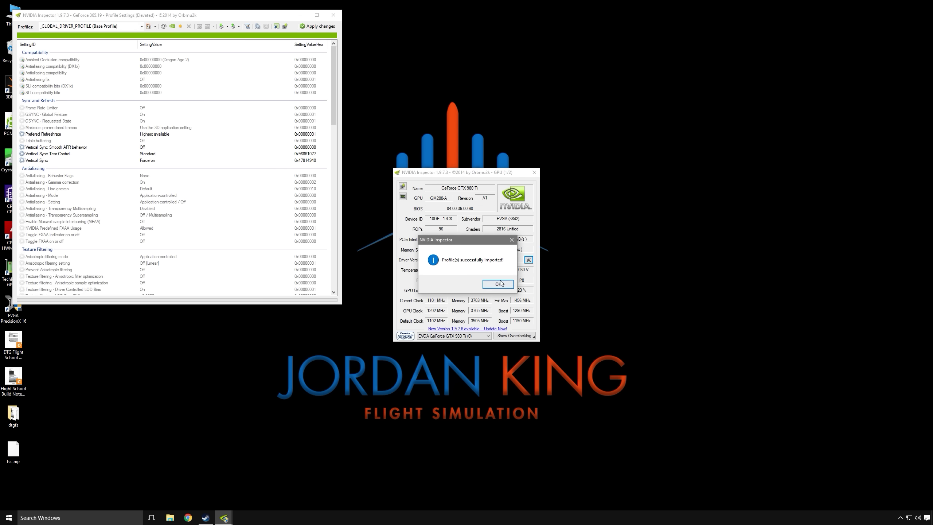
left_click(500, 284)
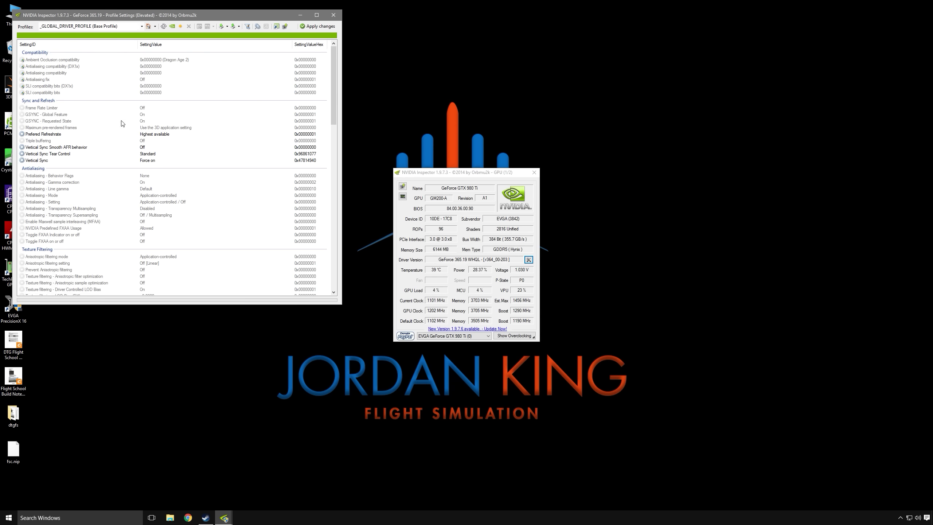
Step: Select the fsc profile by typing 'fsc' in the Profiles dropdown
left_click(141, 27)
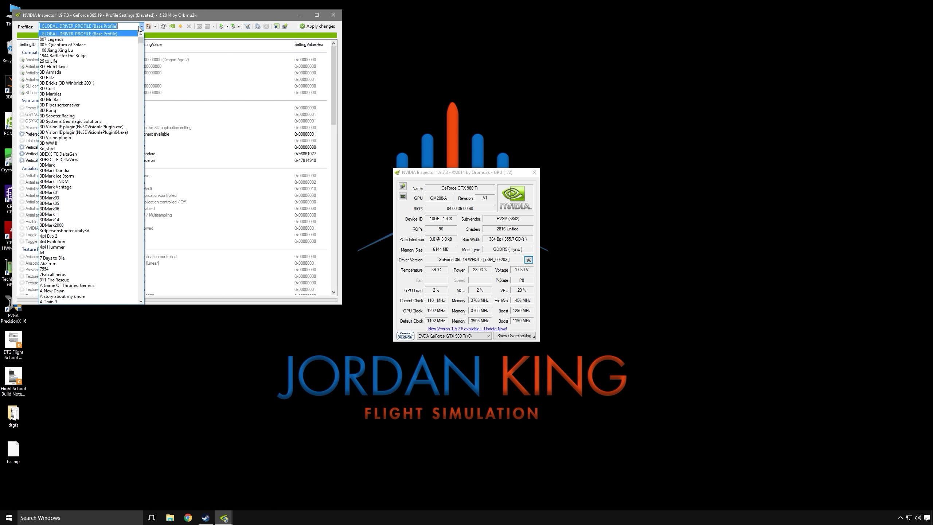
left_click(141, 27)
type("fsc")
left_click(142, 26)
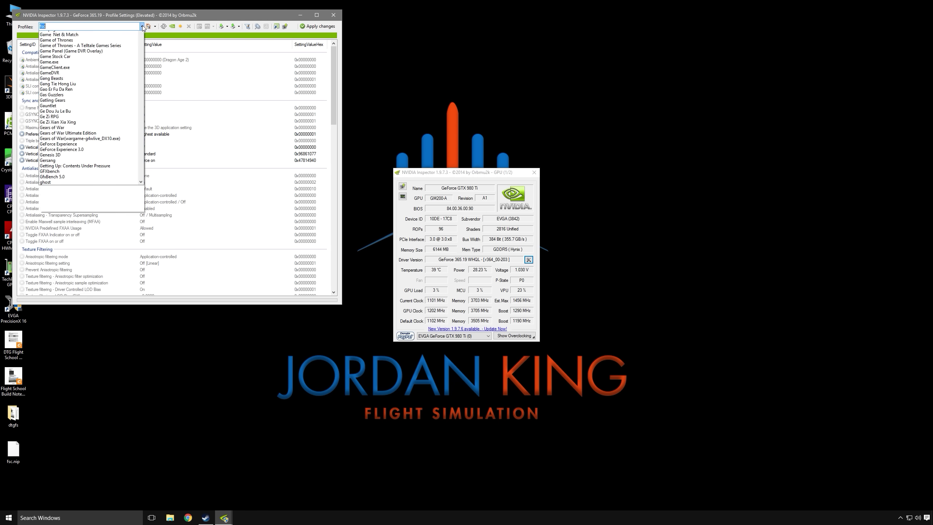
left_click(102, 35)
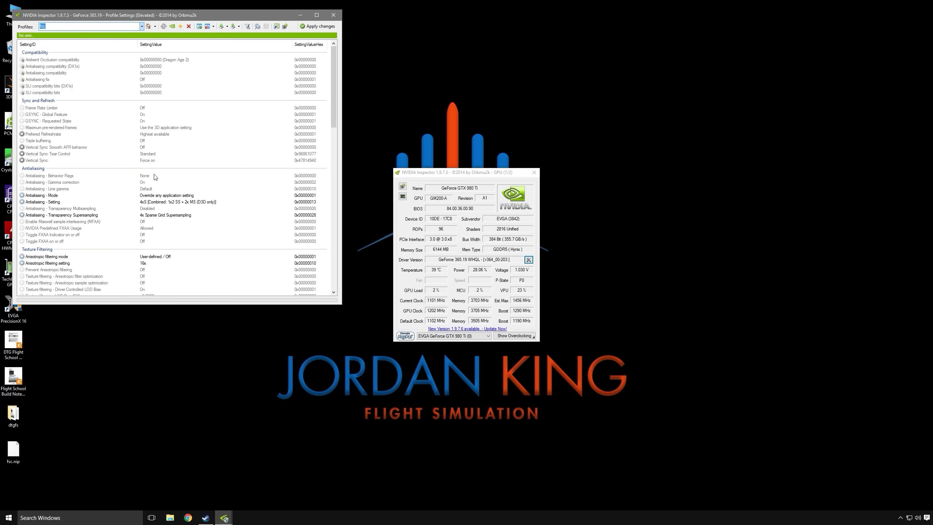
Step: Review the fsc profile's settings, apply the changes, and close Profile Settings
scroll(154, 176, "down", 10)
scroll(183, 179, "up", 6)
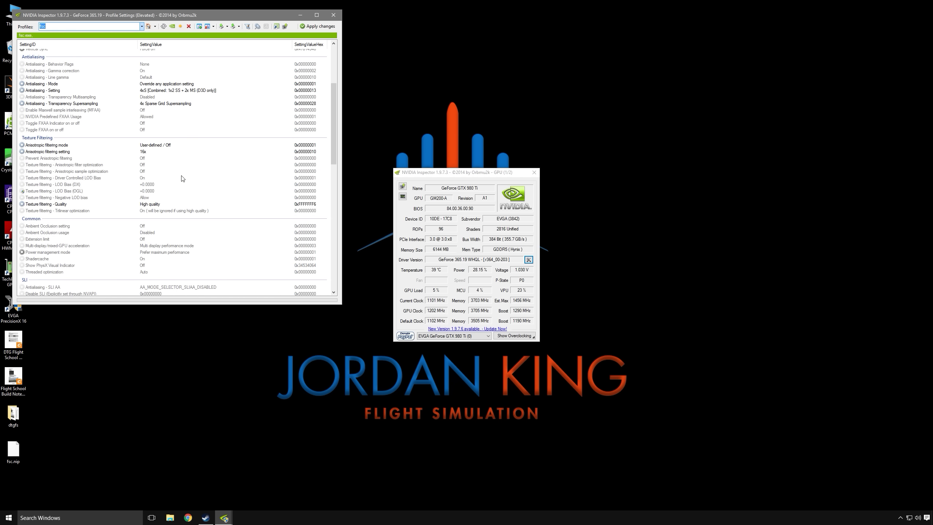
scroll(183, 179, "up", 1)
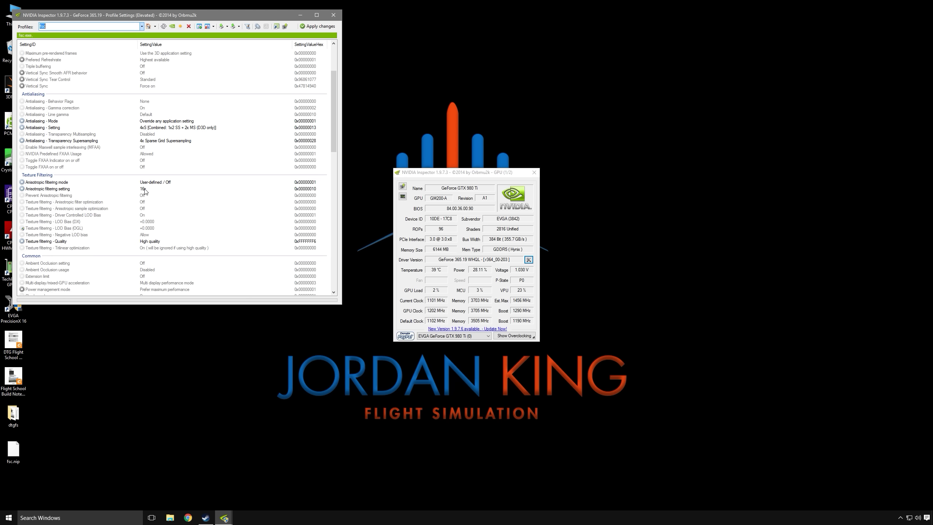
scroll(135, 187, "up", 1)
scroll(136, 187, "up", 3)
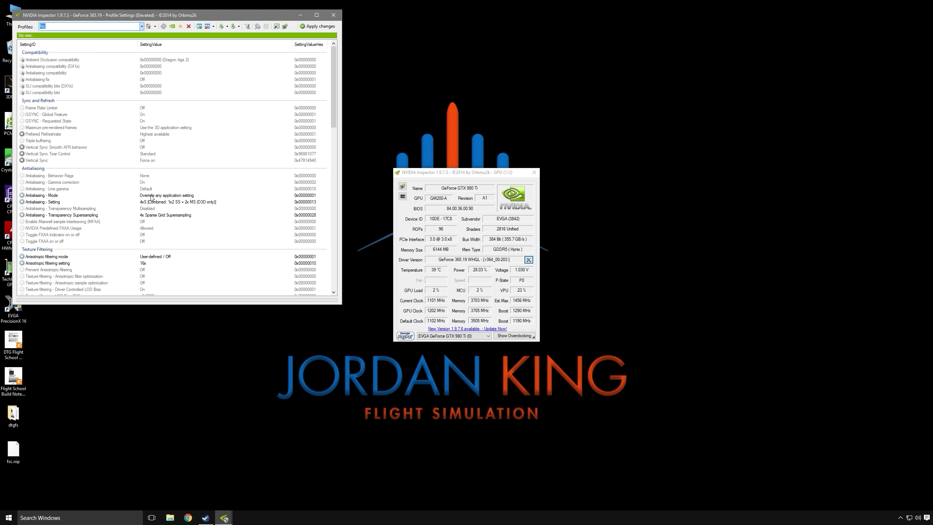
left_click(323, 27)
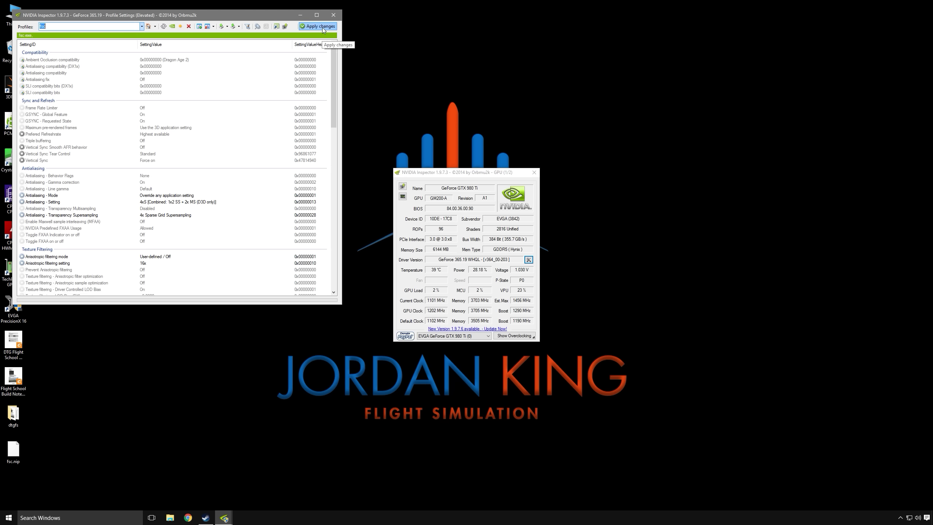
left_click(334, 14)
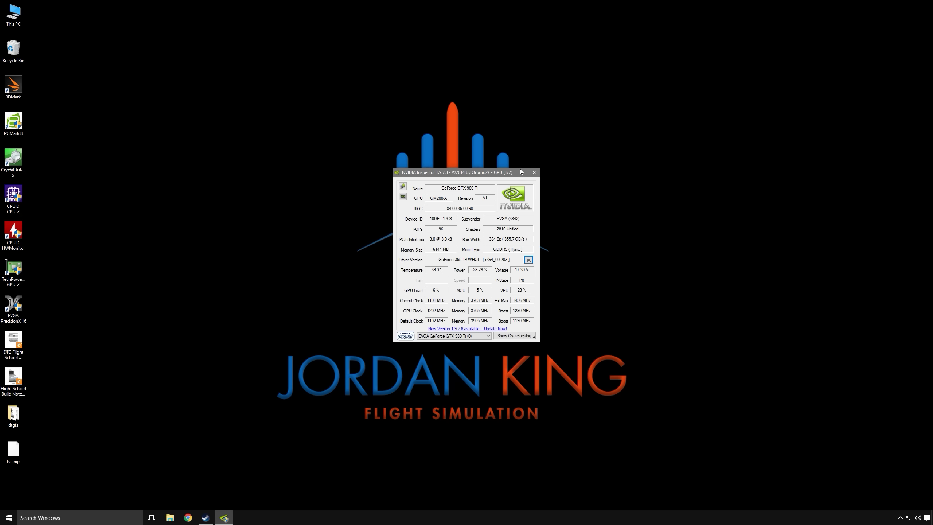
Step: Reopen Profile Settings and load the fsc profile
left_click(528, 260)
left_click(151, 36)
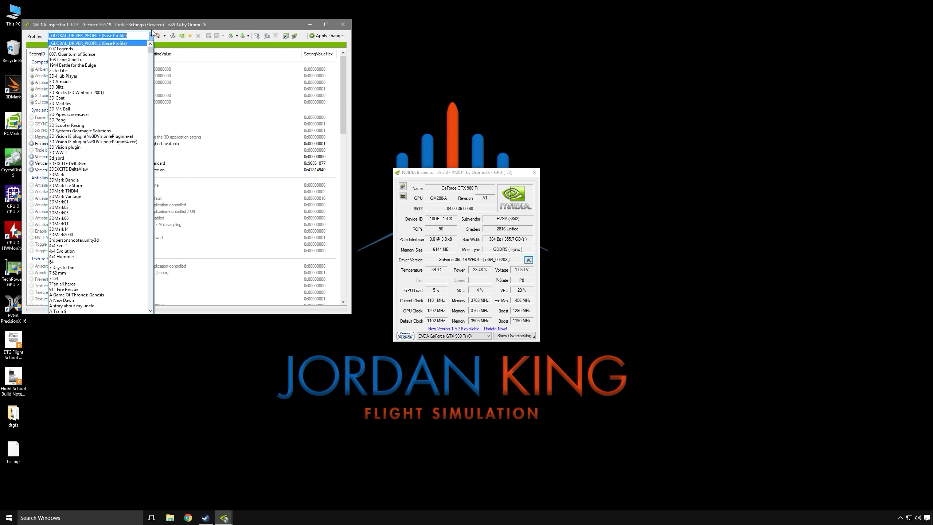
type("fs")
key("Return")
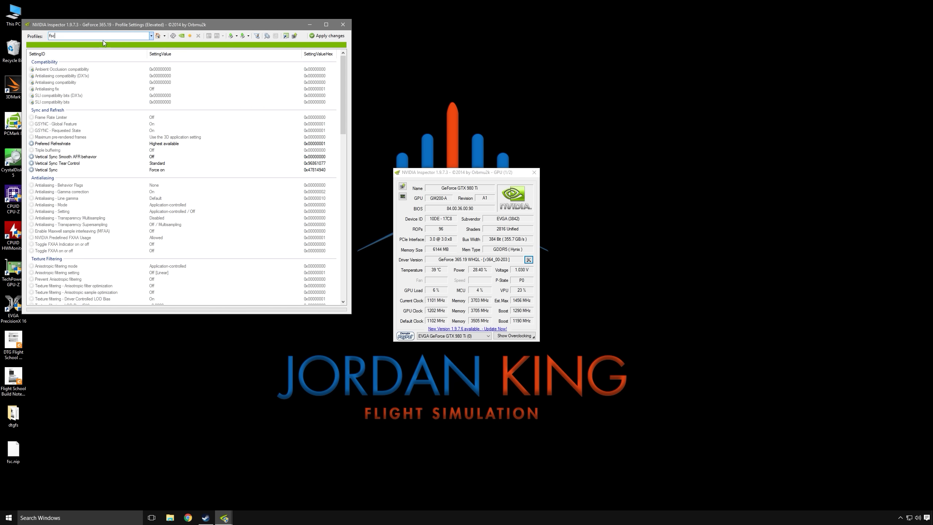
left_click(151, 36)
left_click(113, 43)
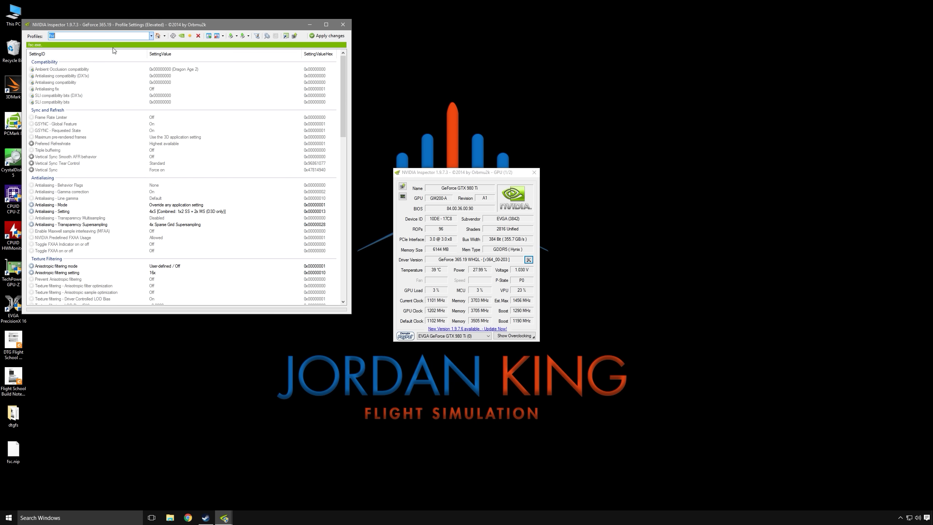
Step: Add the FSc executable from the FlightSchool folder to the fsc profile, then close the window
left_click(209, 36)
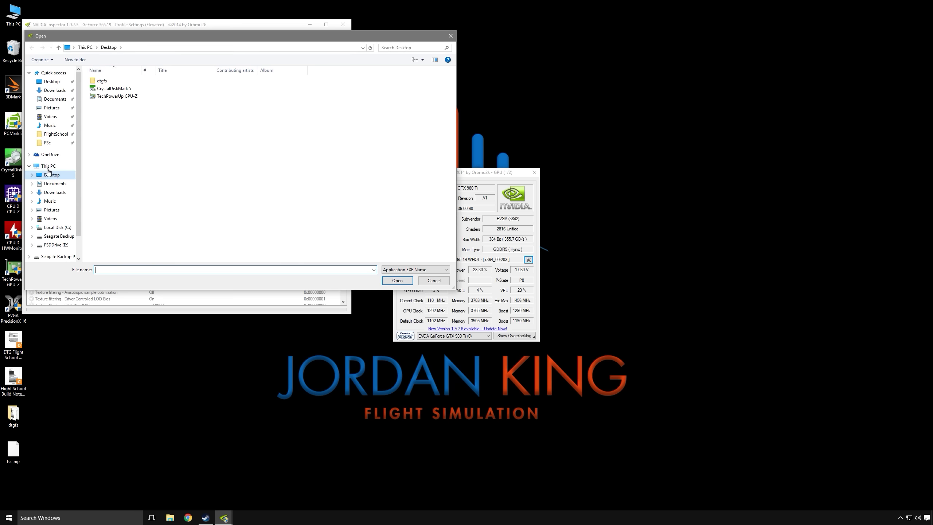
left_click(55, 134)
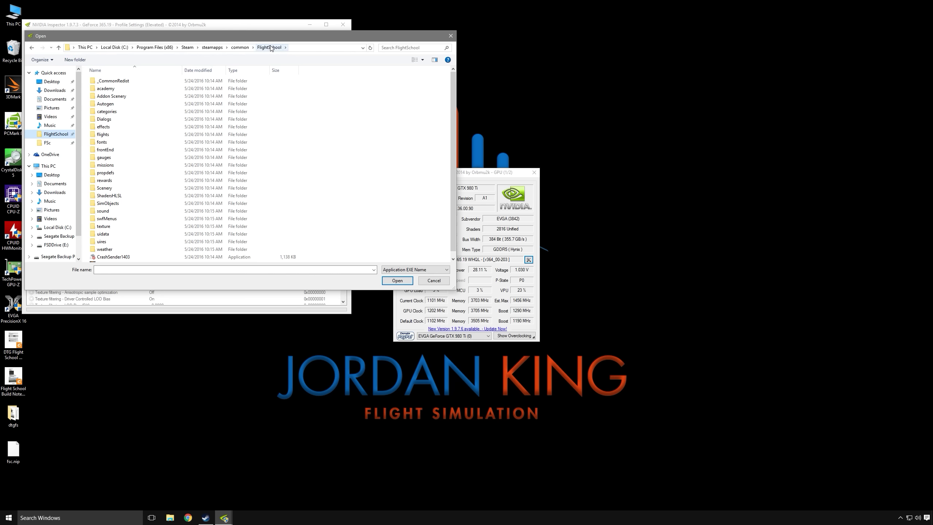
scroll(334, 140, "down", 1)
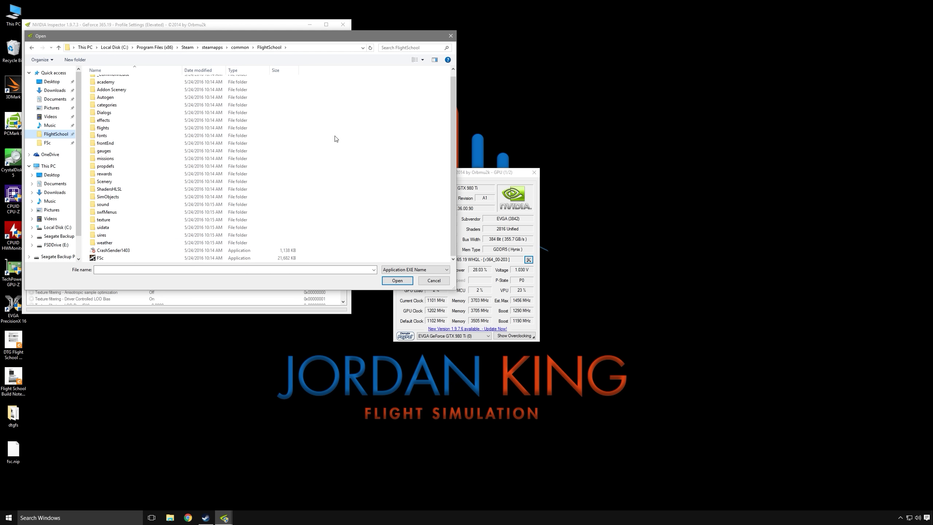
double_click(115, 258)
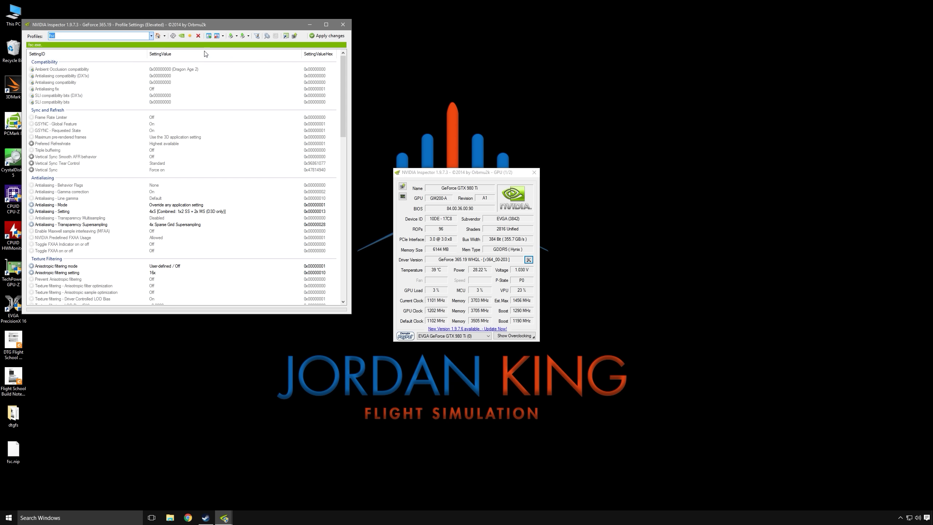
left_click(342, 25)
Step: Launch Dovetail Games Flight School from the Steam library and open its settings
left_click(205, 518)
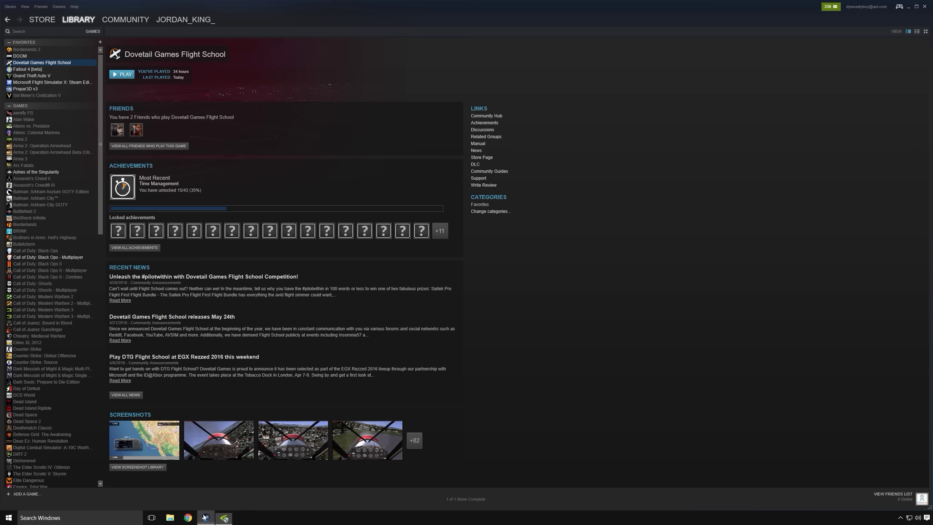
left_click(117, 77)
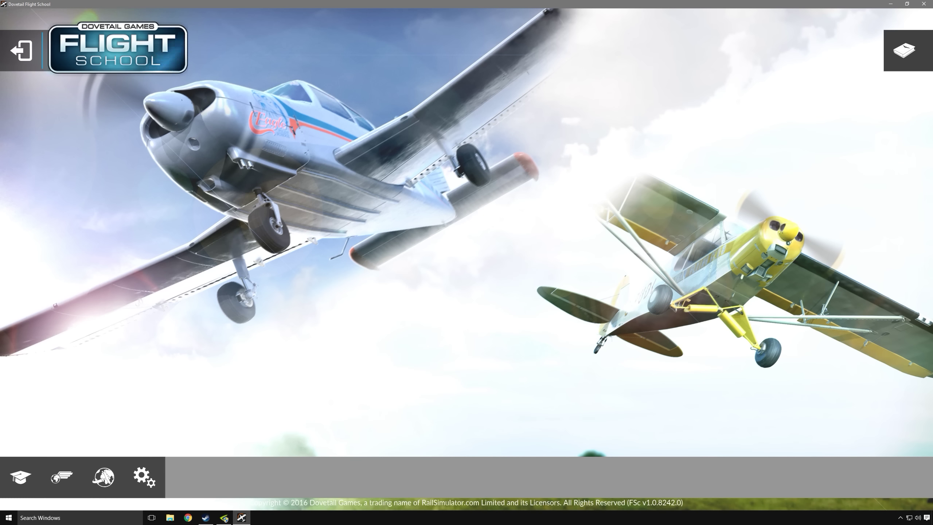
left_click(142, 475)
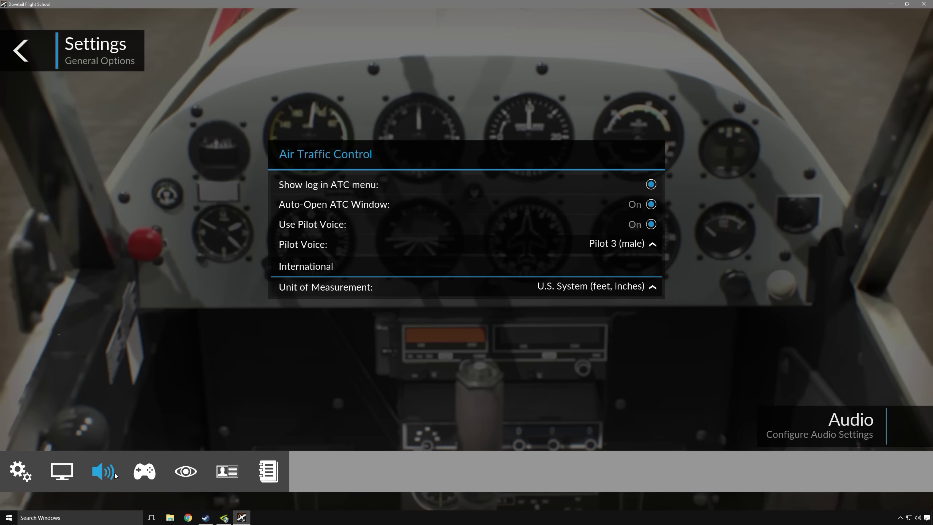
Step: Open Control Options and keep MFG Crosswind V2 as the controller type
left_click(144, 476)
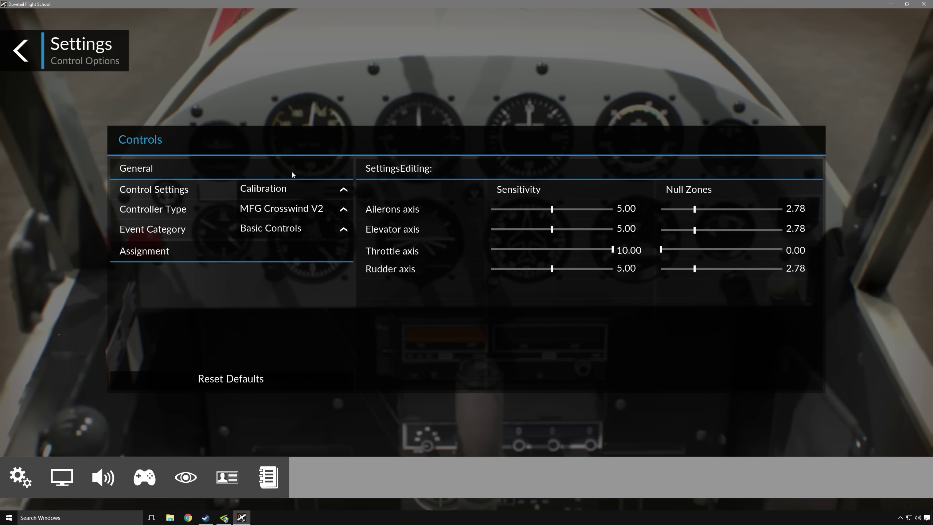
left_click(317, 190)
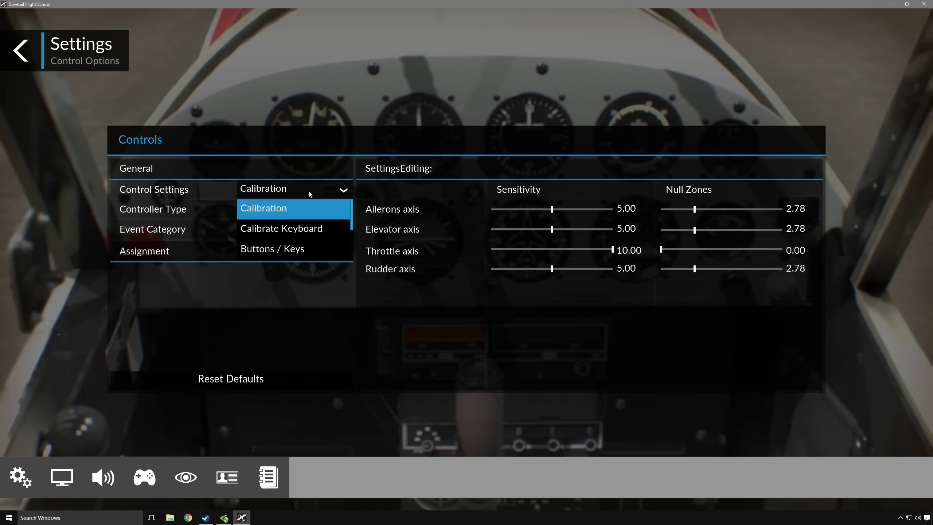
left_click(179, 190)
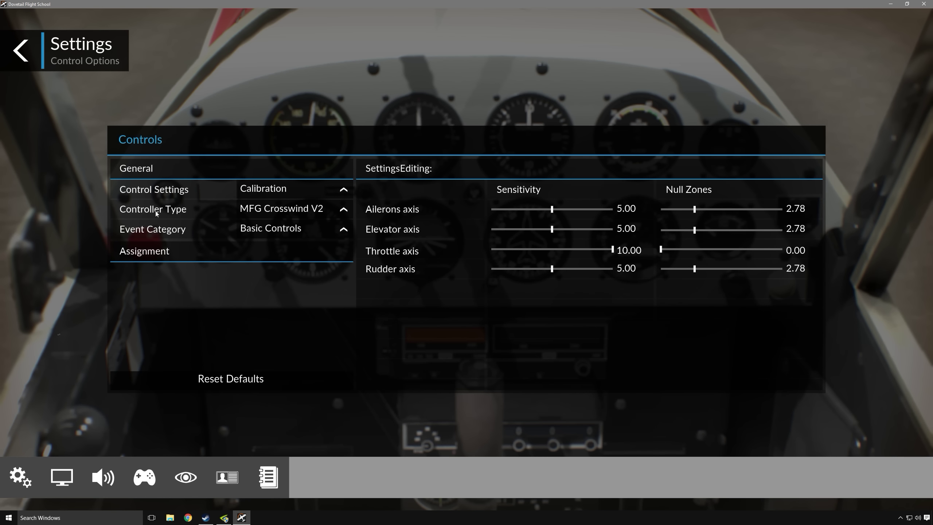
left_click(275, 211)
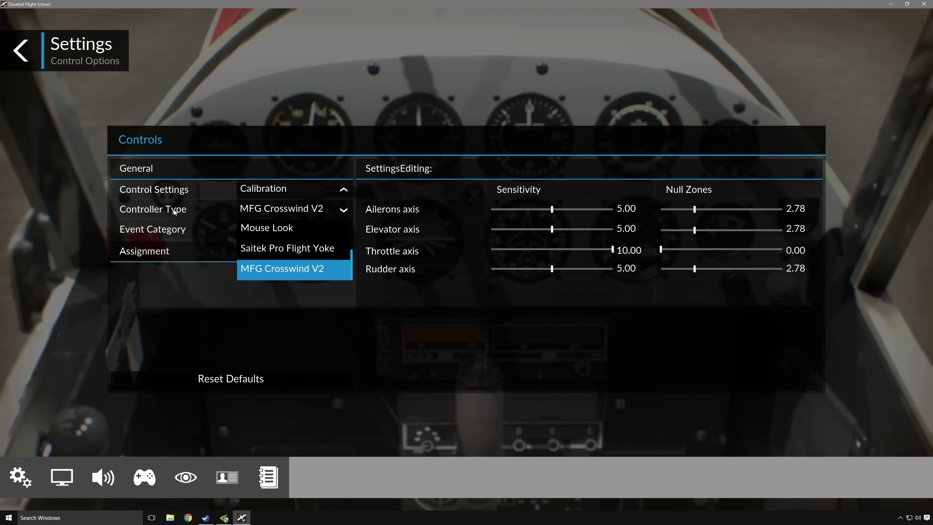
left_click(259, 211)
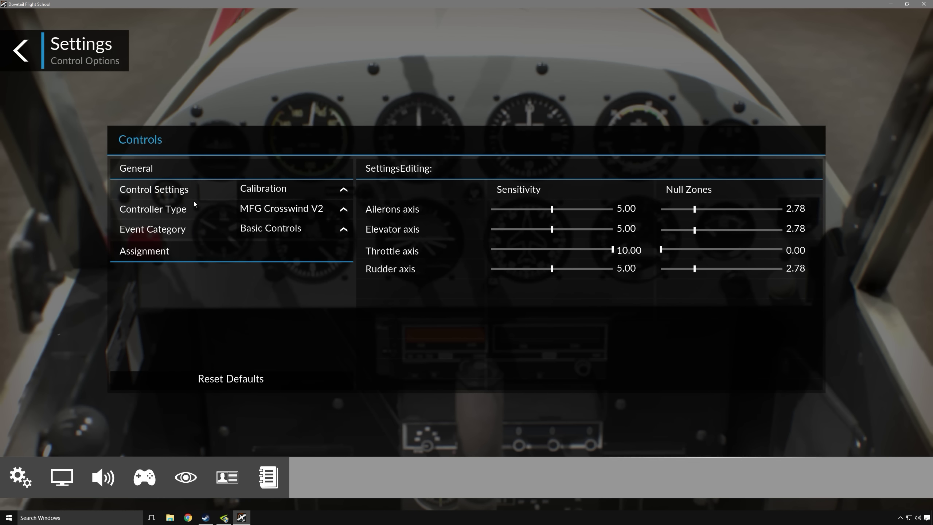
Step: Browse the event categories, keep Basic Controls, and open the Control Settings mode list
left_click(273, 228)
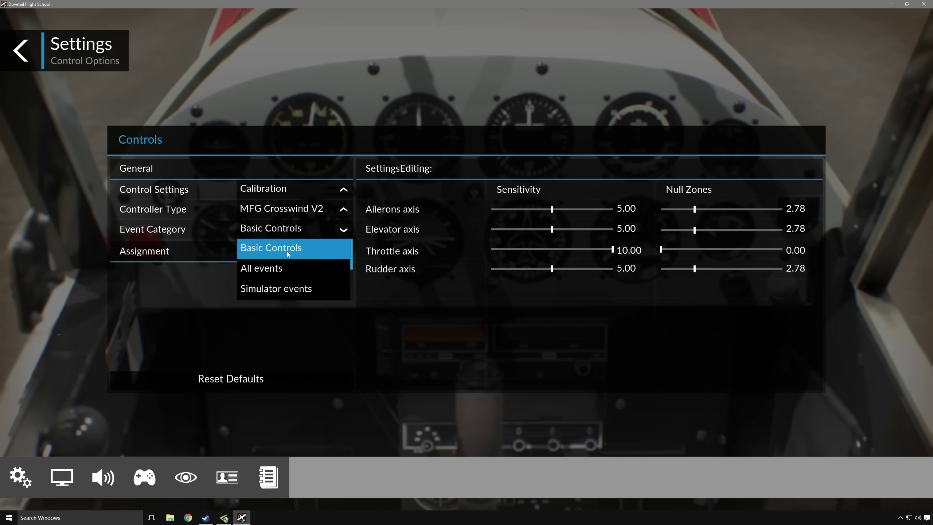
scroll(290, 263, "down", 9)
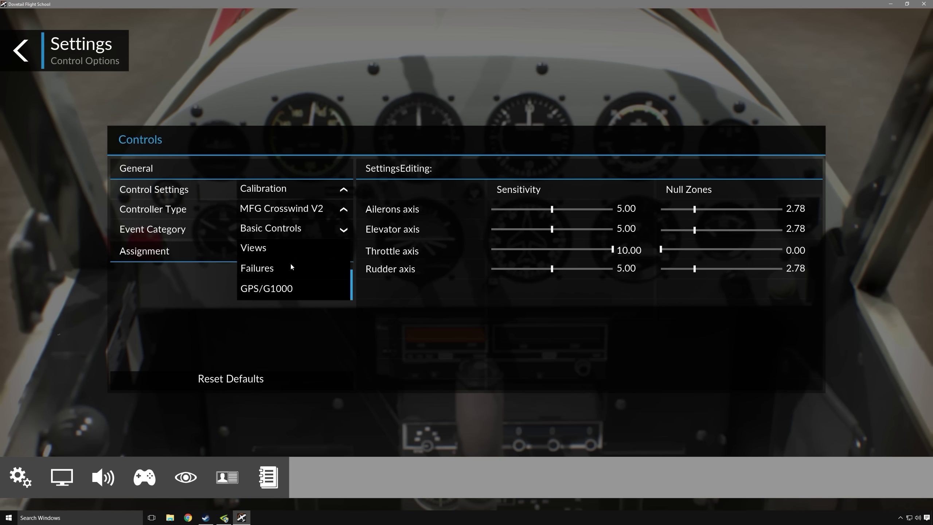
scroll(290, 262, "up", 9)
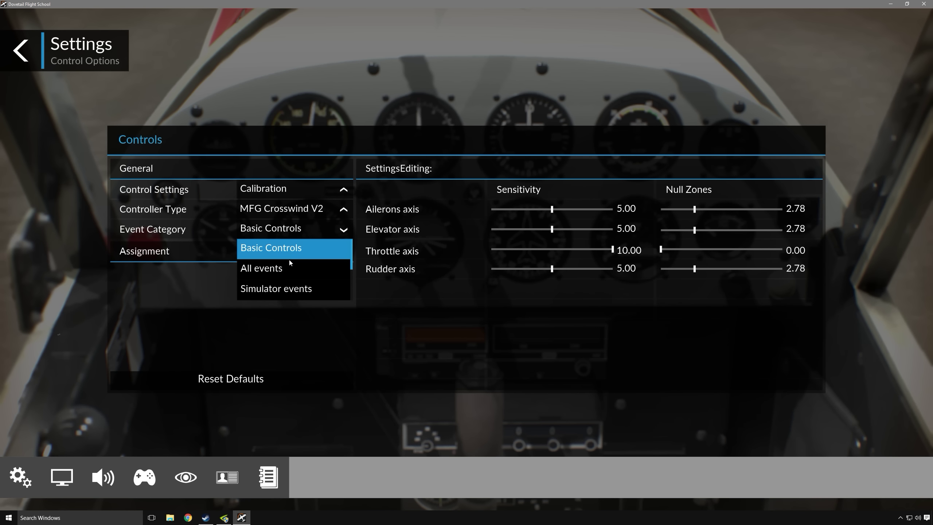
scroll(280, 260, "down", 5)
scroll(280, 258, "up", 3)
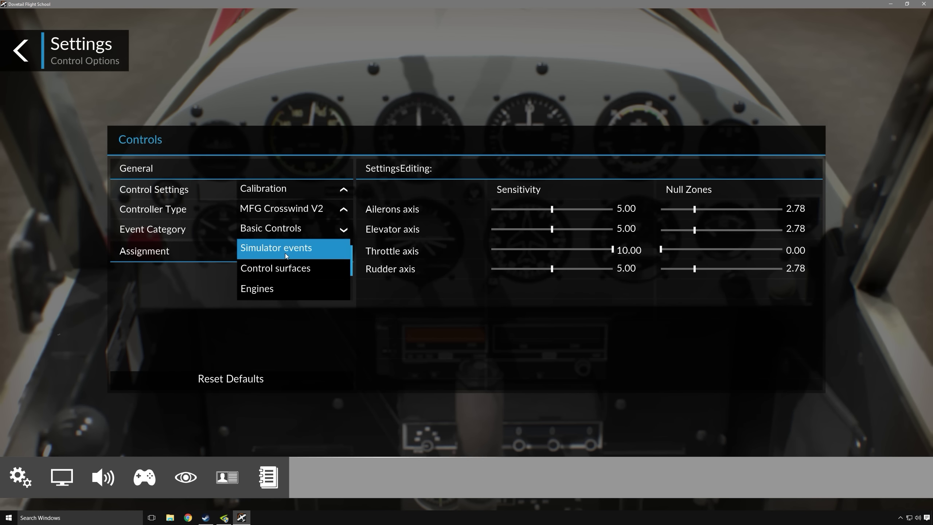
scroll(277, 276, "down", 7)
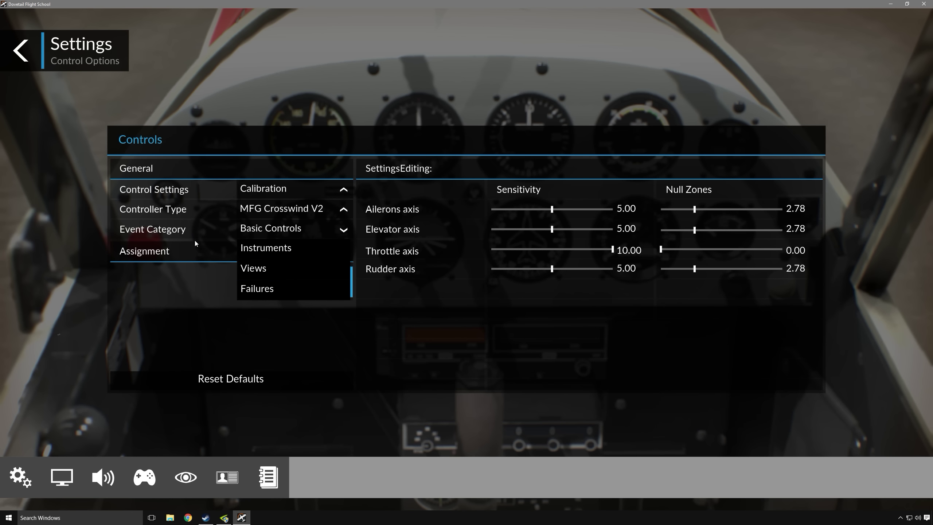
left_click(194, 225)
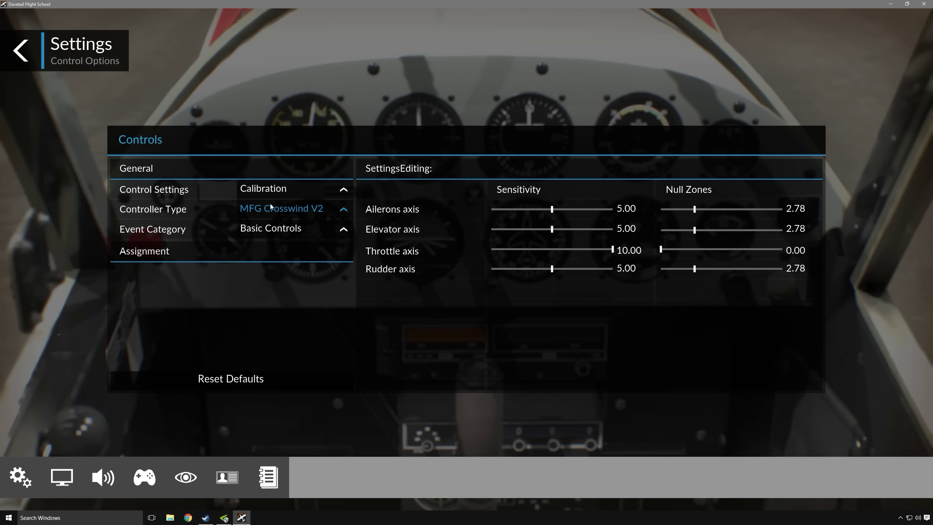
left_click(291, 190)
scroll(291, 228, "down", 1)
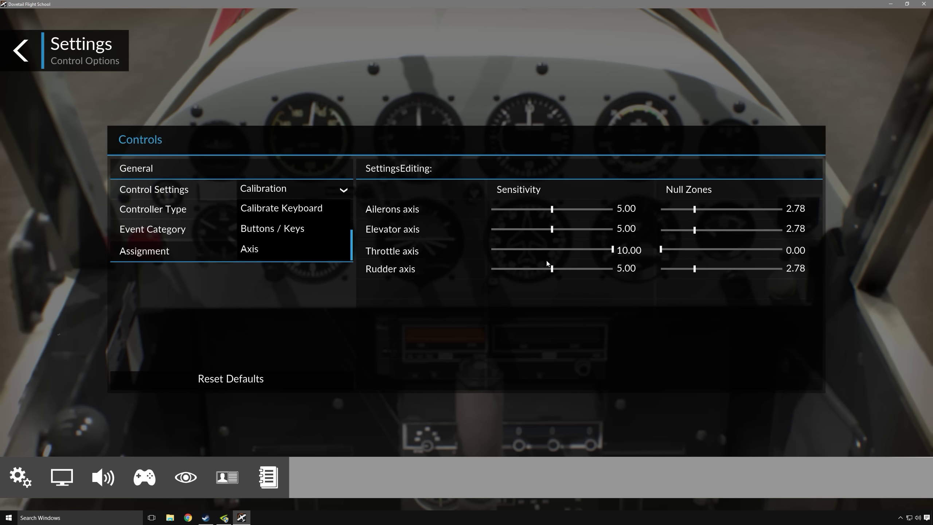
Step: Switch to Axis mode and delete the Ailerons, Elevator and Throttle joystick assignments
left_click(256, 248)
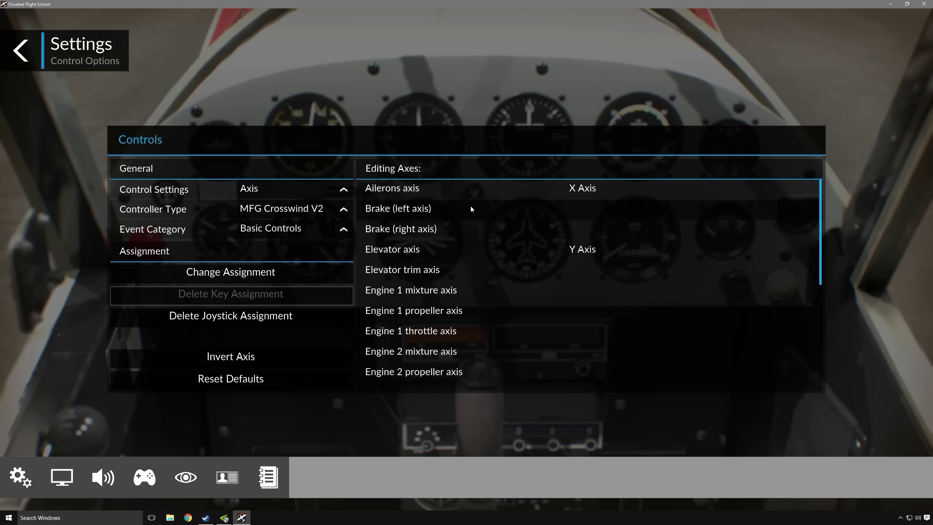
left_click(385, 197)
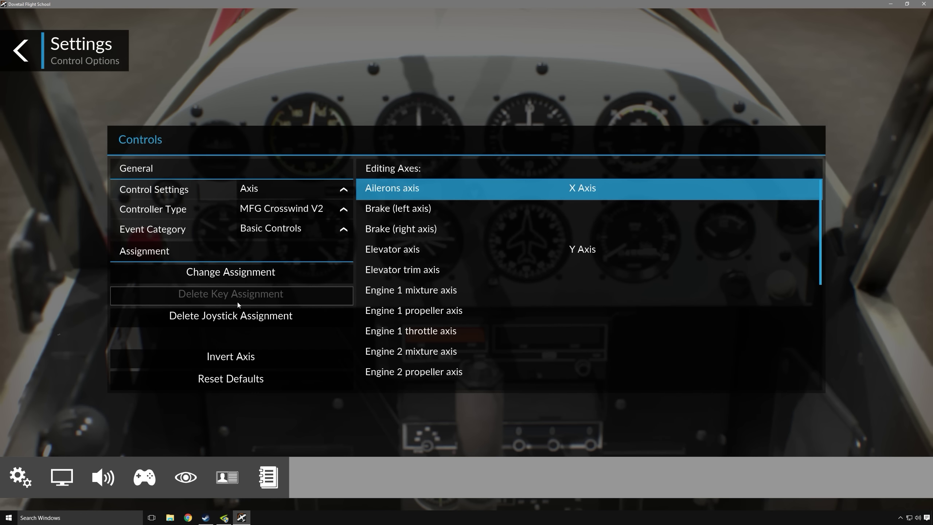
left_click(252, 316)
left_click(410, 249)
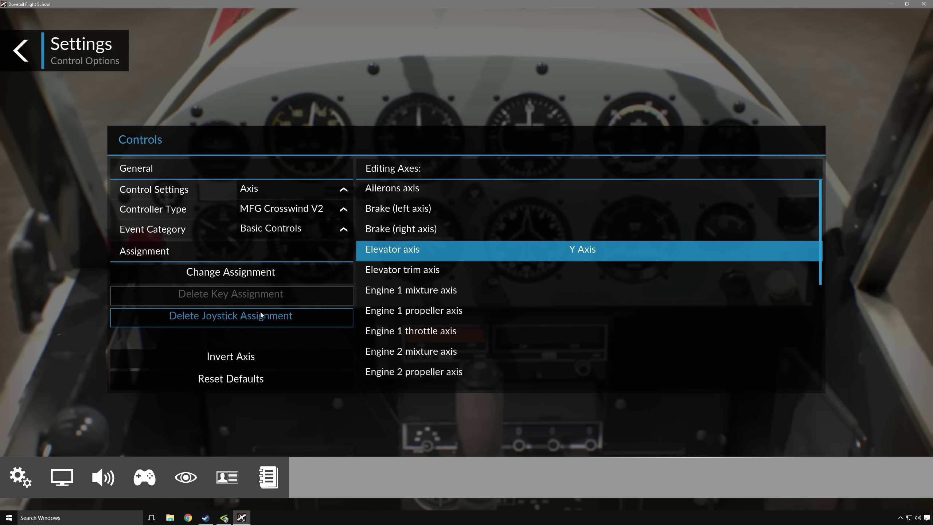
left_click(260, 315)
scroll(488, 312, "down", 2)
scroll(487, 311, "down", 3)
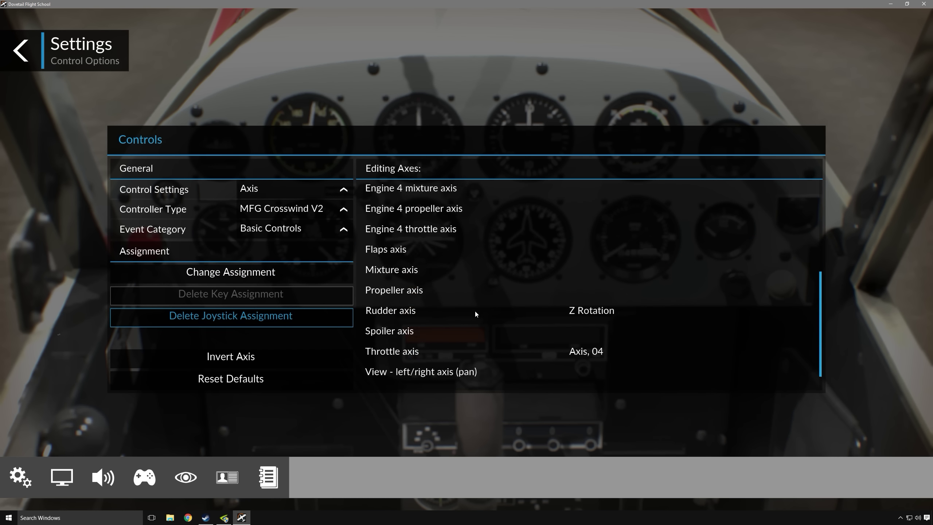
left_click(400, 333)
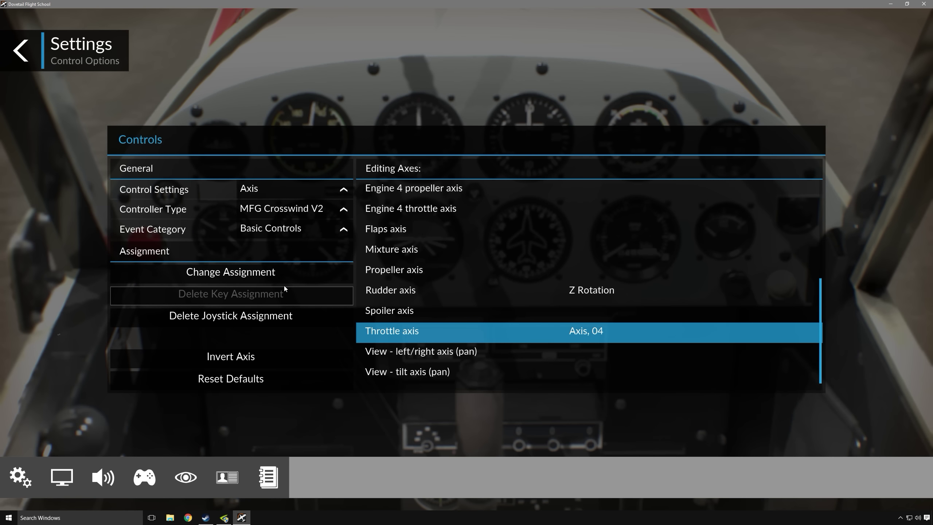
left_click(268, 319)
scroll(490, 291, "up", 5)
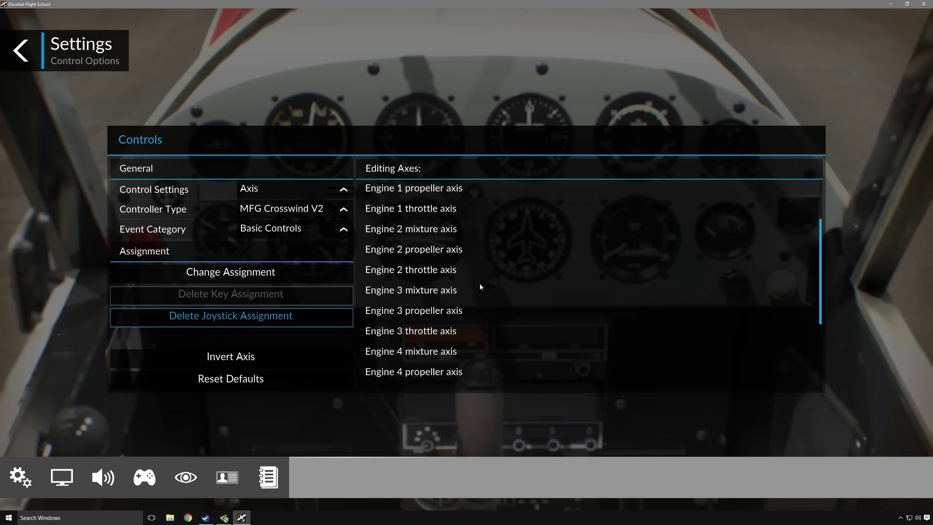
Step: Assign the left brake to X Axis and the right brake to Y Axis
left_click(440, 214)
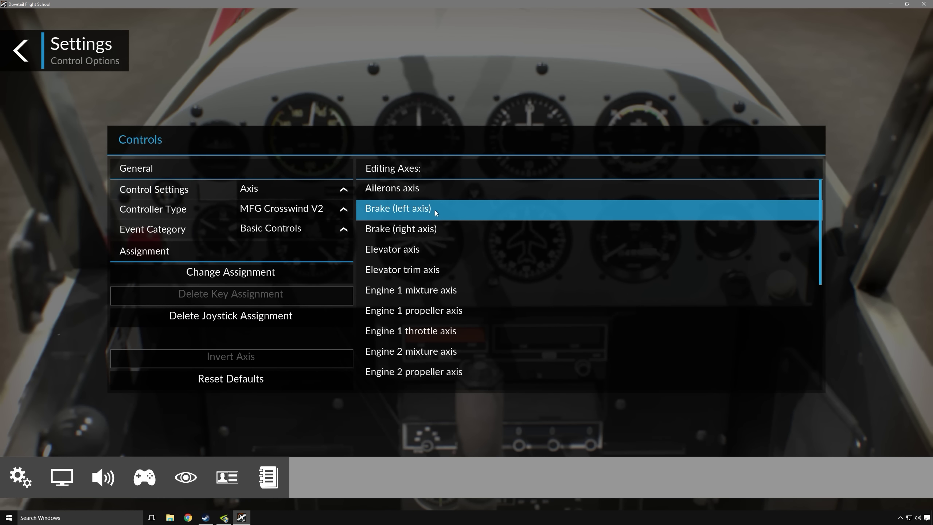
left_click(254, 277)
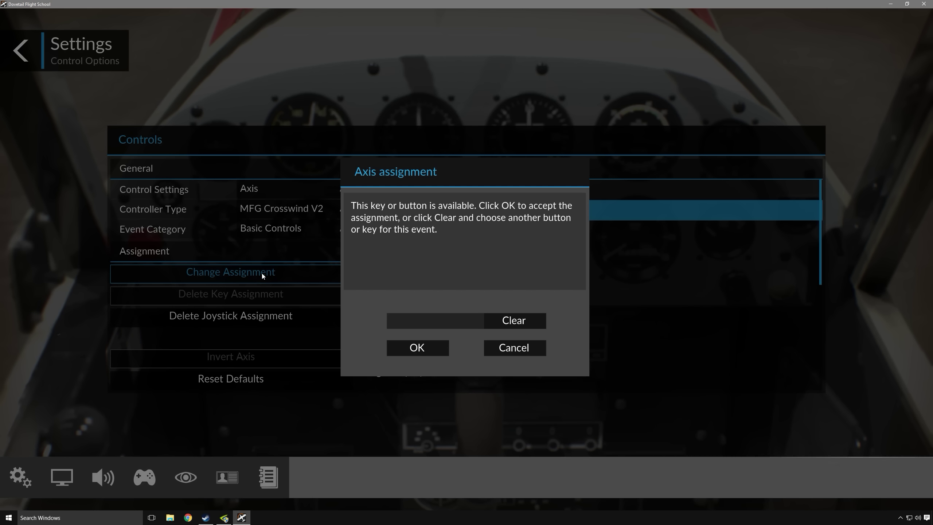
left_click(418, 347)
left_click(427, 232)
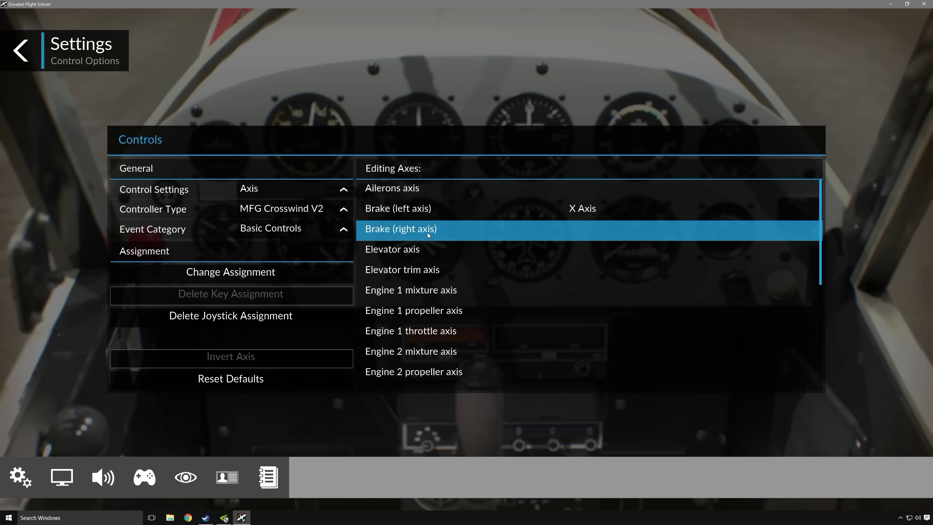
left_click(270, 278)
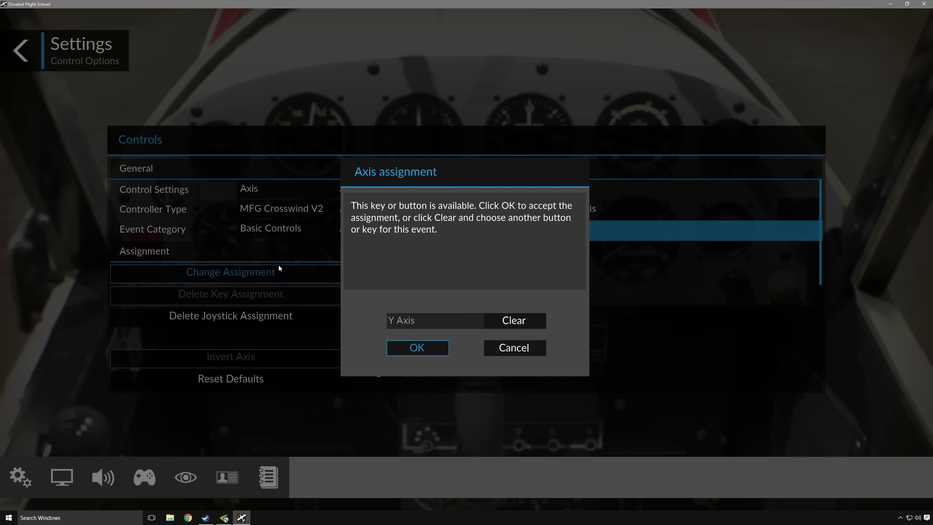
left_click(409, 350)
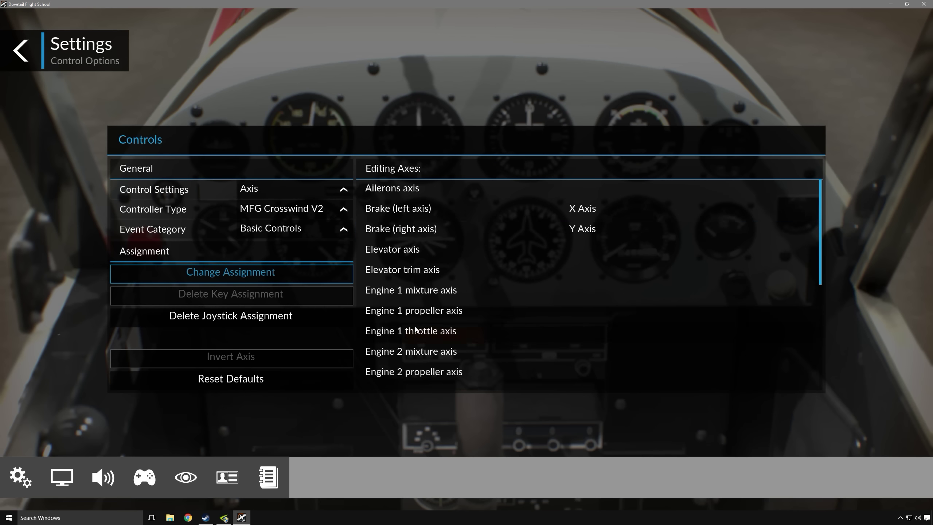
Step: Invert both the left and right brake axes
left_click(533, 213)
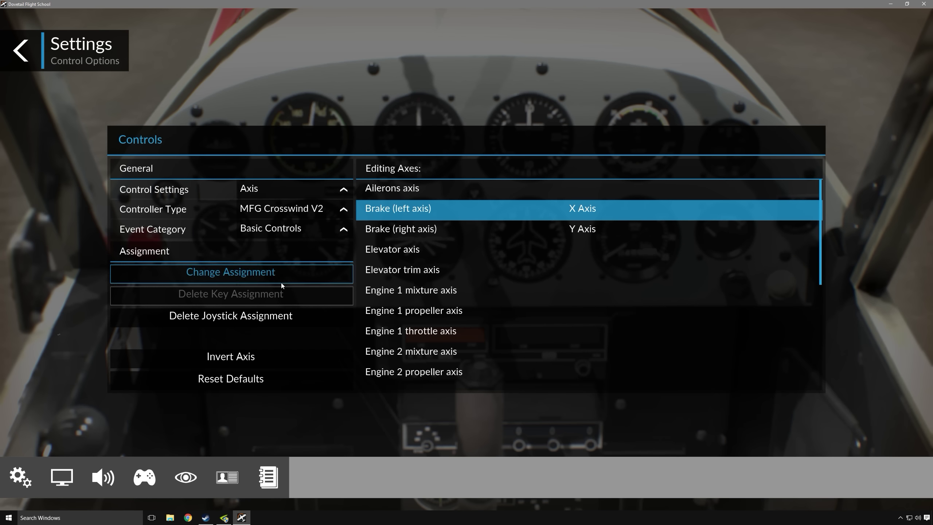
left_click(255, 356)
left_click(474, 229)
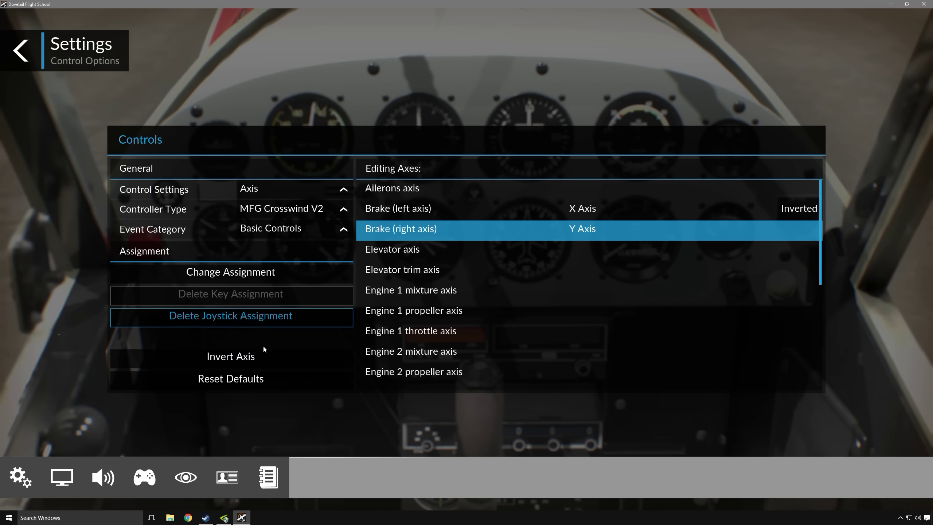
left_click(272, 356)
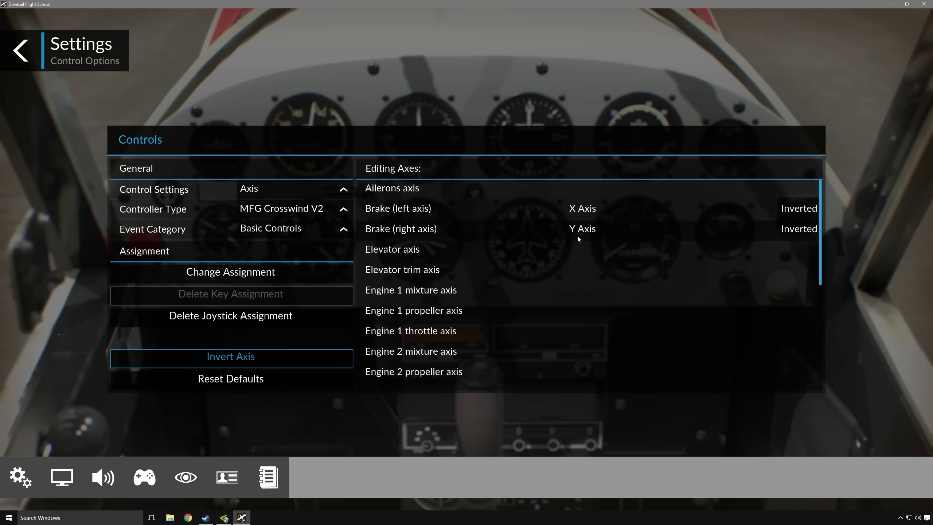
Step: Show the Crosswind V2 calibration: brakes at 5.16 sensitivity, rudder 5.00, null zones 2.78
left_click(317, 189)
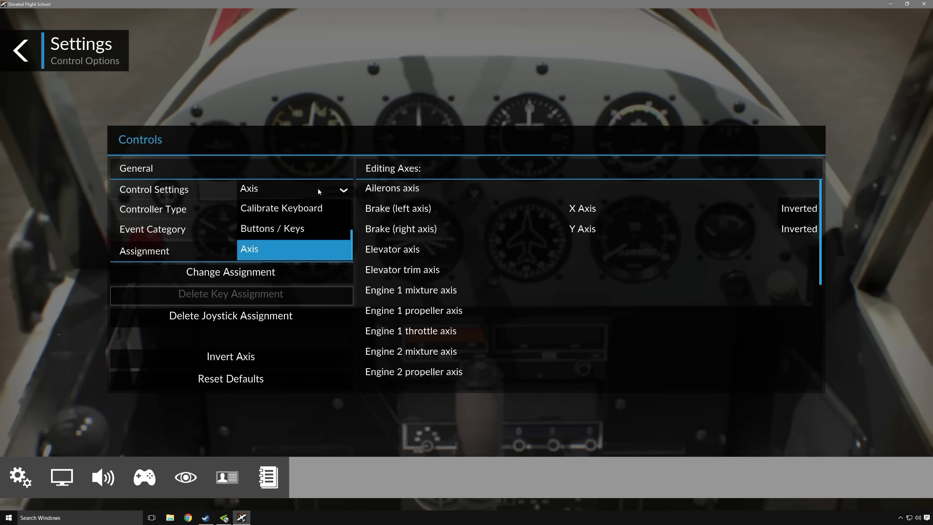
scroll(306, 206, "up", 1)
left_click(297, 208)
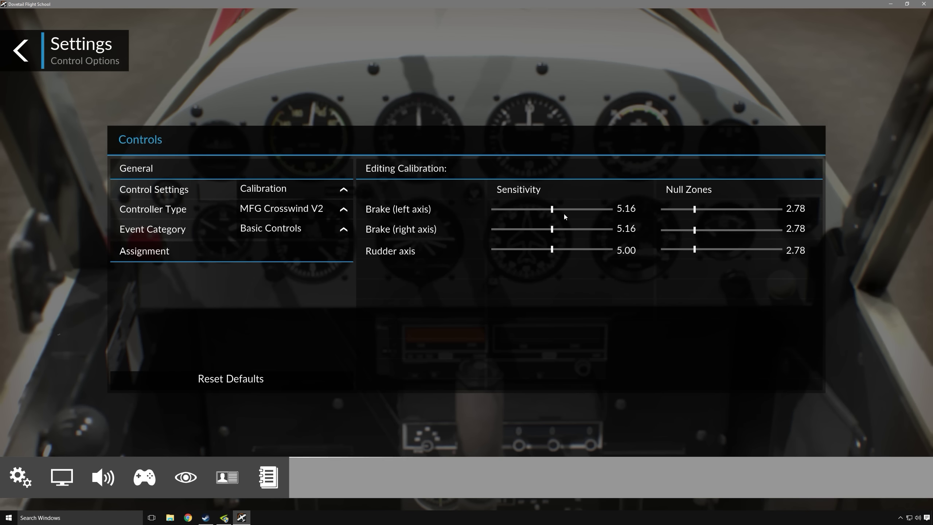
Step: Switch the controller to the Saitek Pro Flight Yoke and show its Axis assignment settings
left_click(251, 215)
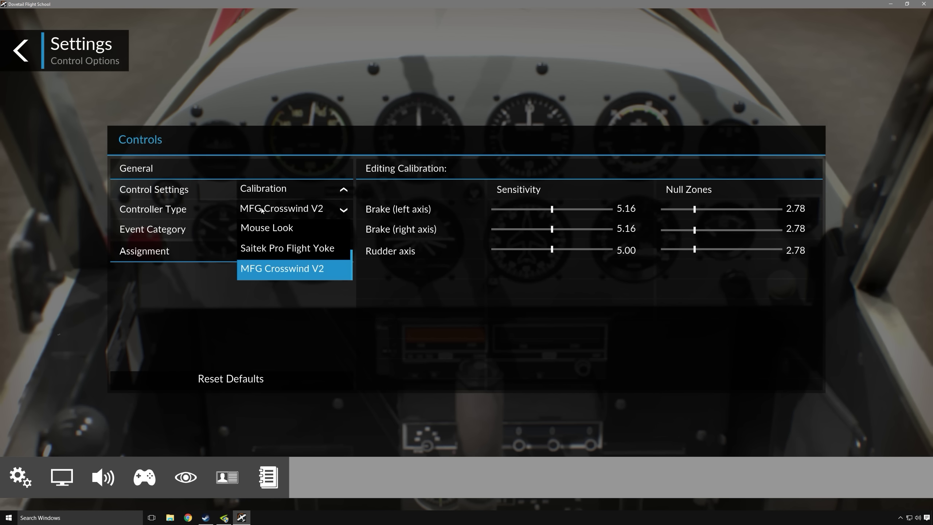
left_click(271, 248)
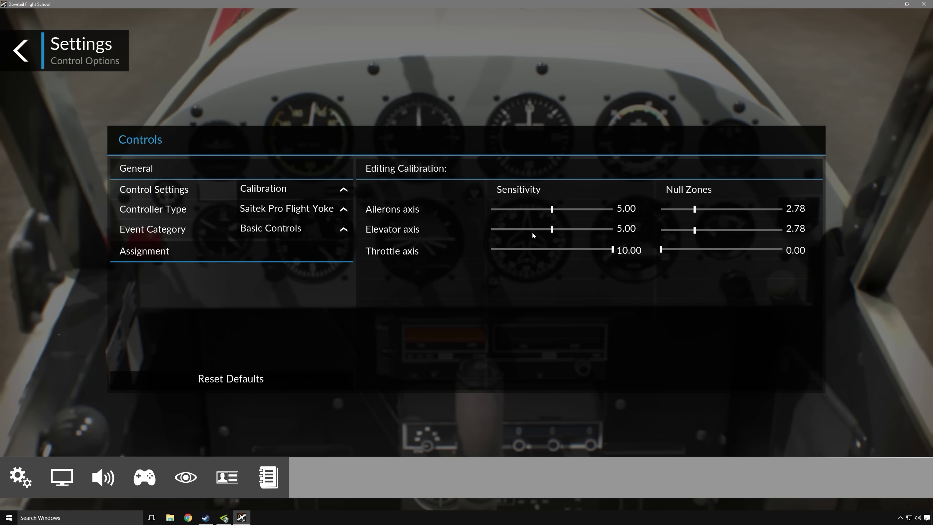
left_click(279, 188)
scroll(289, 231, "down", 1)
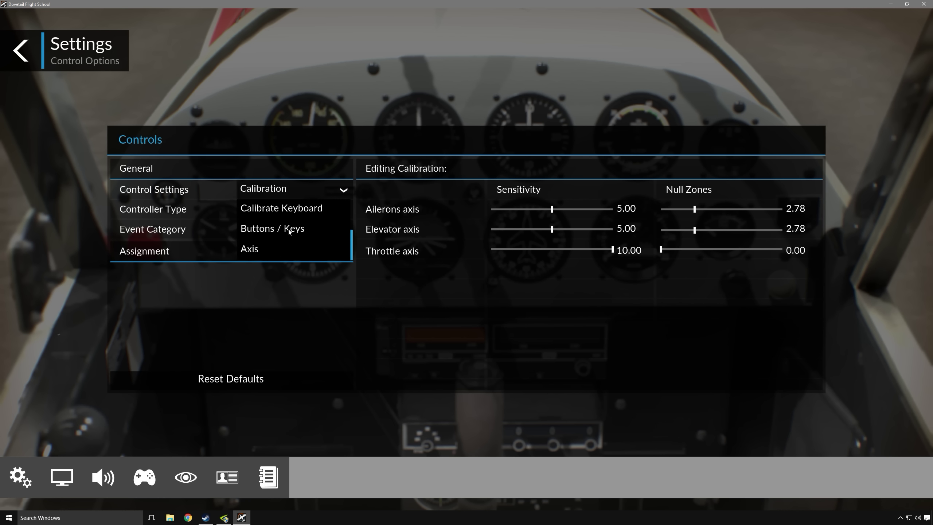
left_click(277, 251)
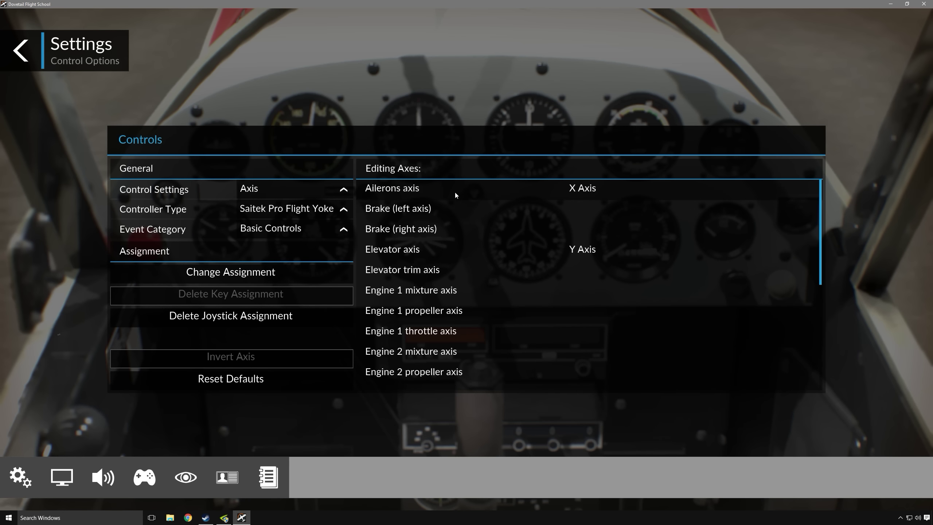
Step: Find the Throttle axis, currently on Z Axis, and start reassigning it, detecting X Rotation
left_click(442, 187)
left_click(466, 252)
scroll(489, 280, "down", 5)
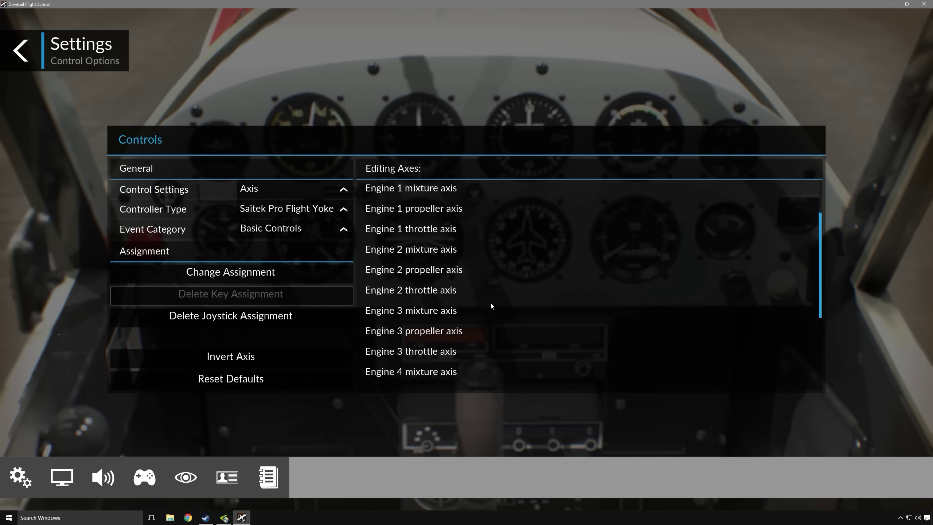
scroll(492, 306, "down", 11)
left_click(488, 311)
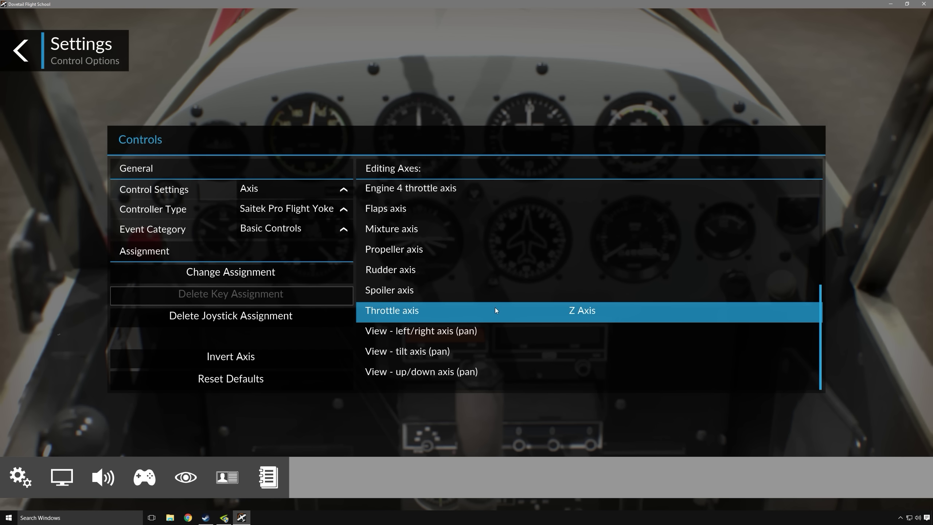
double_click(500, 310)
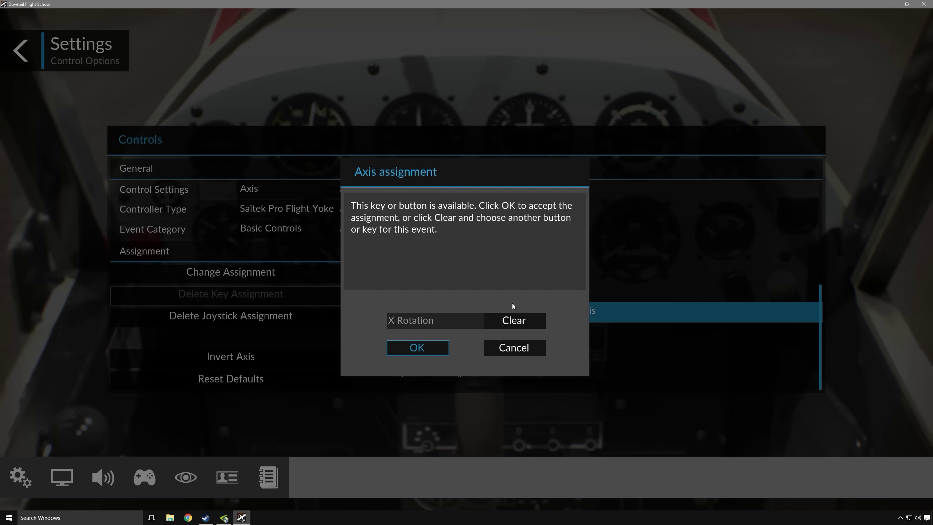
Step: Map the yoke's throttle to X Rotation and flaps to Y Rotation, then invert flaps
left_click(429, 353)
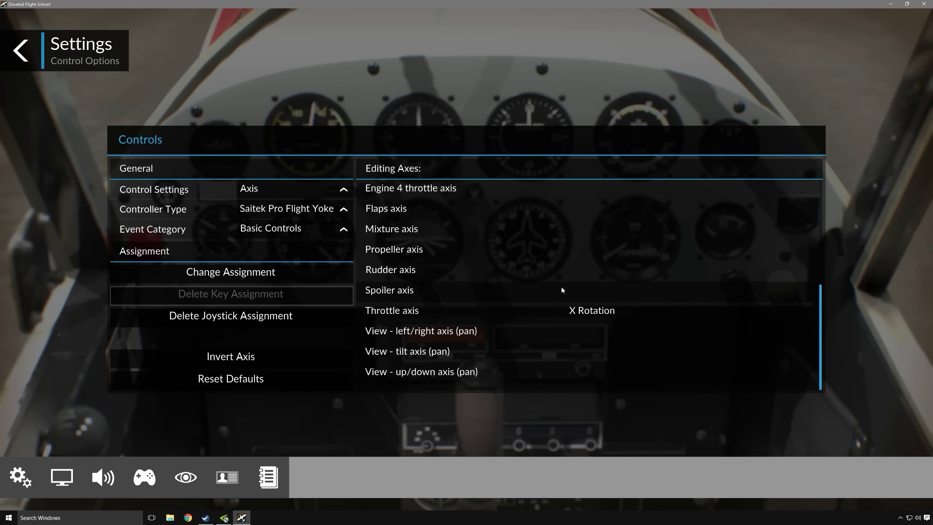
scroll(474, 264, "up", 3)
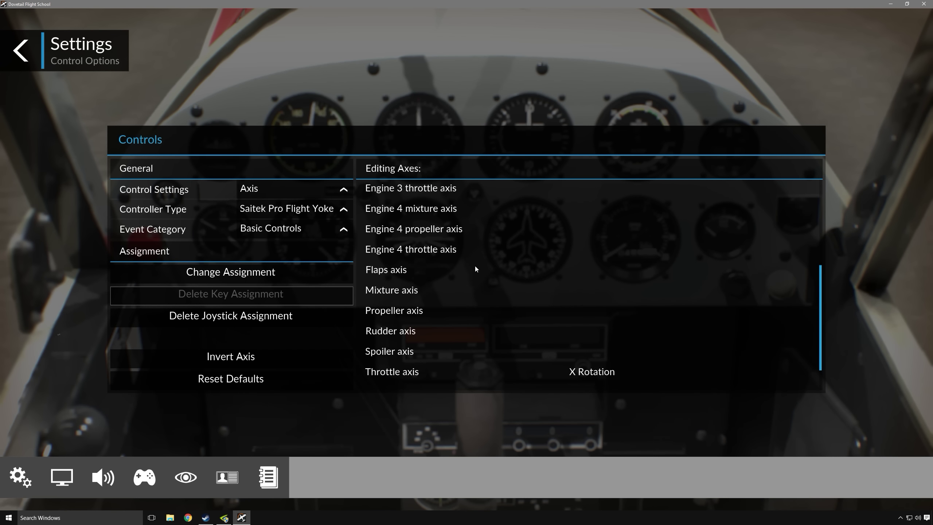
double_click(427, 273)
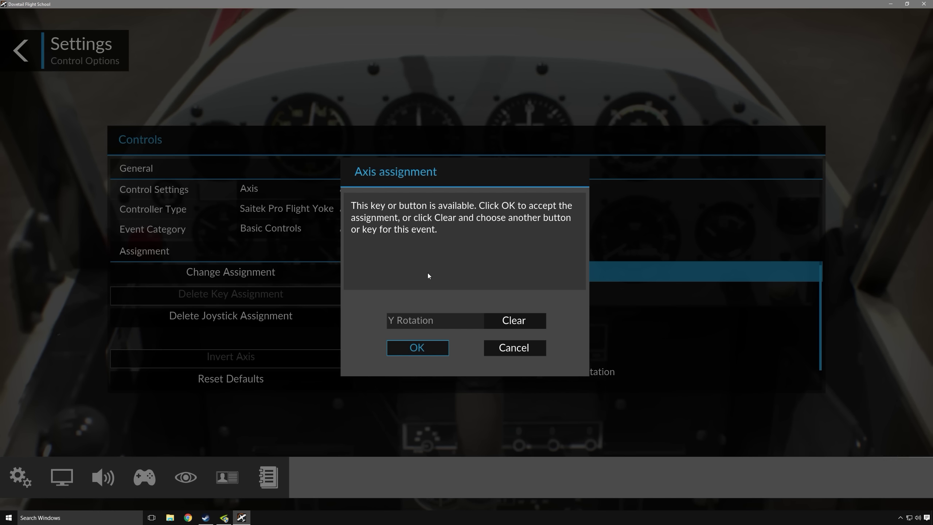
left_click(427, 345)
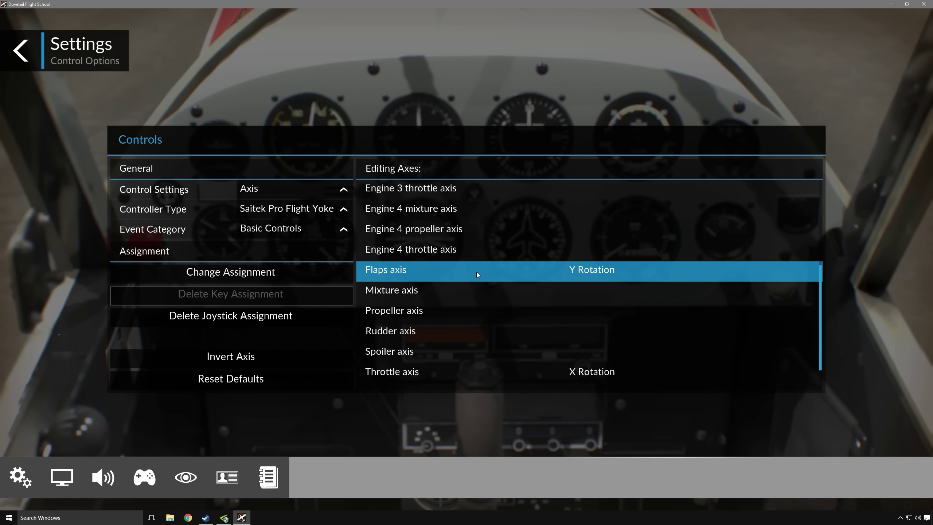
left_click(287, 354)
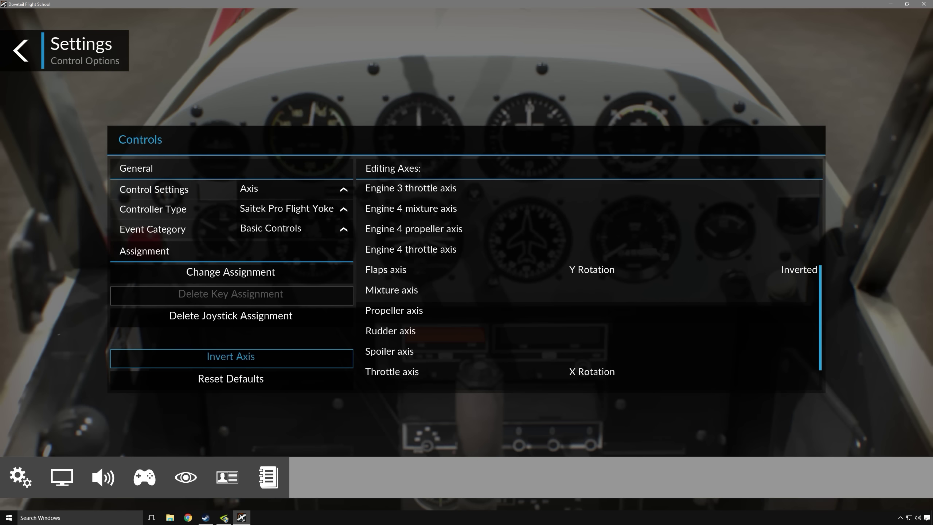
Step: Show the yoke's calibration: ailerons and elevator 5.00, null zones 2.78, throttle 10.00
scroll(608, 314, "down", 3)
scroll(643, 323, "up", 7)
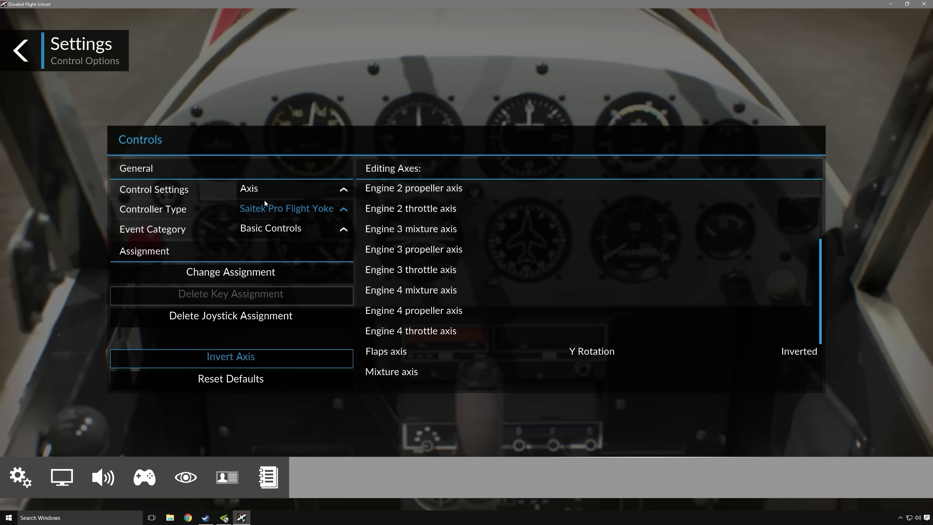
left_click(275, 191)
scroll(271, 230, "up", 1)
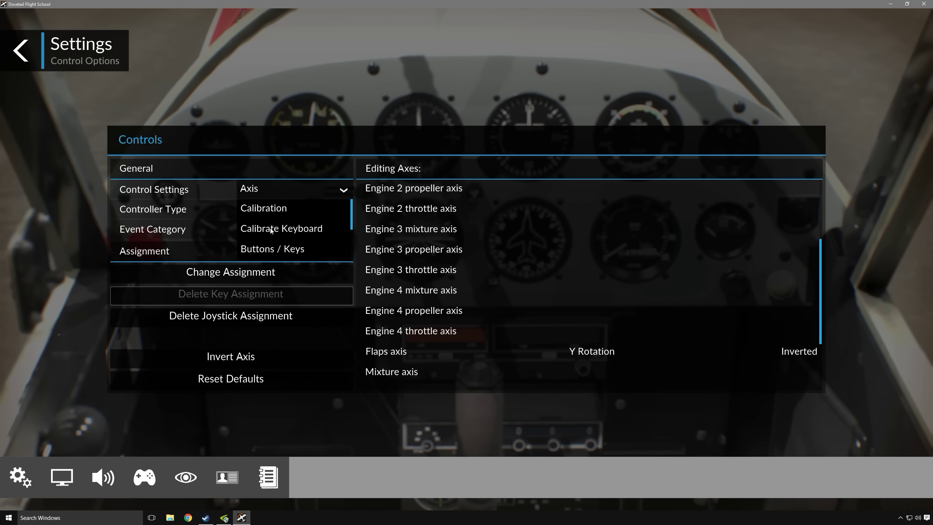
left_click(279, 209)
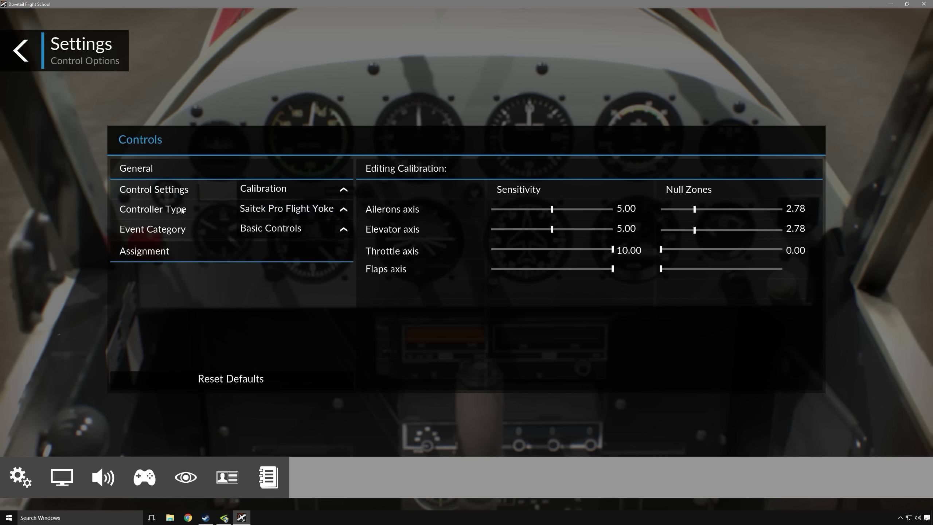